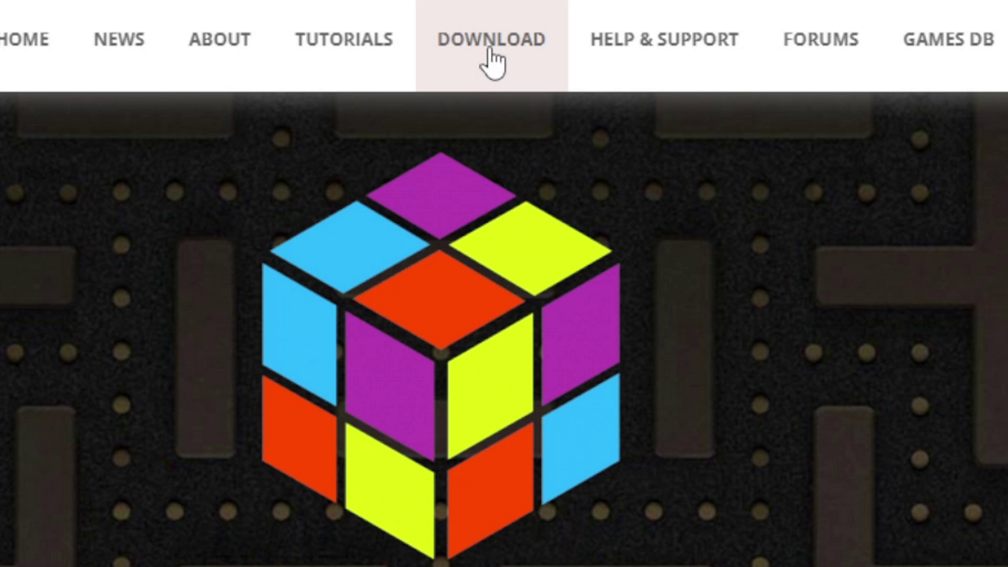
# Step: Download LaunchBox for Windows from the LaunchBox website using the download link in the thank-you e-mail
pyautogui.moveTo(490, 50)
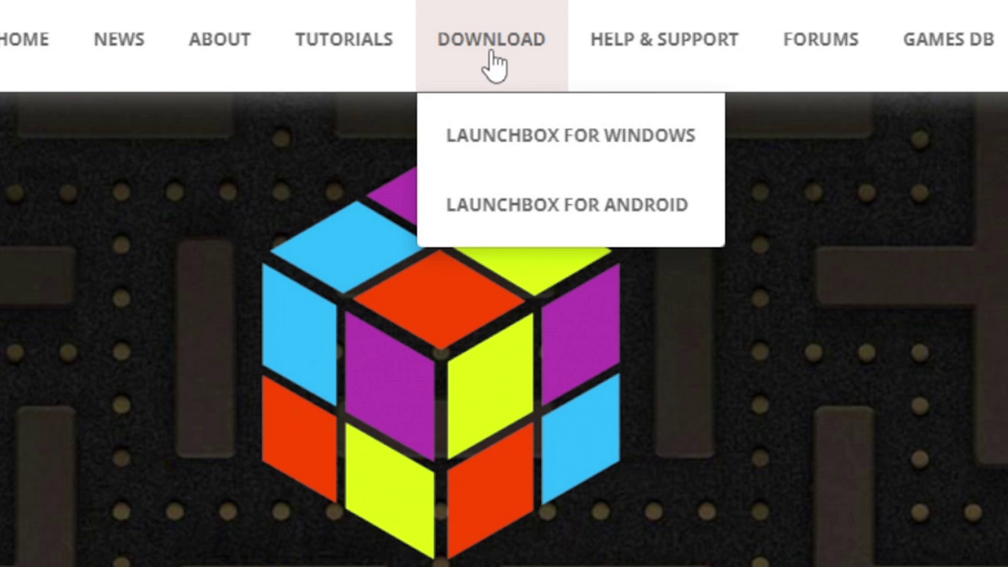
pyautogui.click(488, 132)
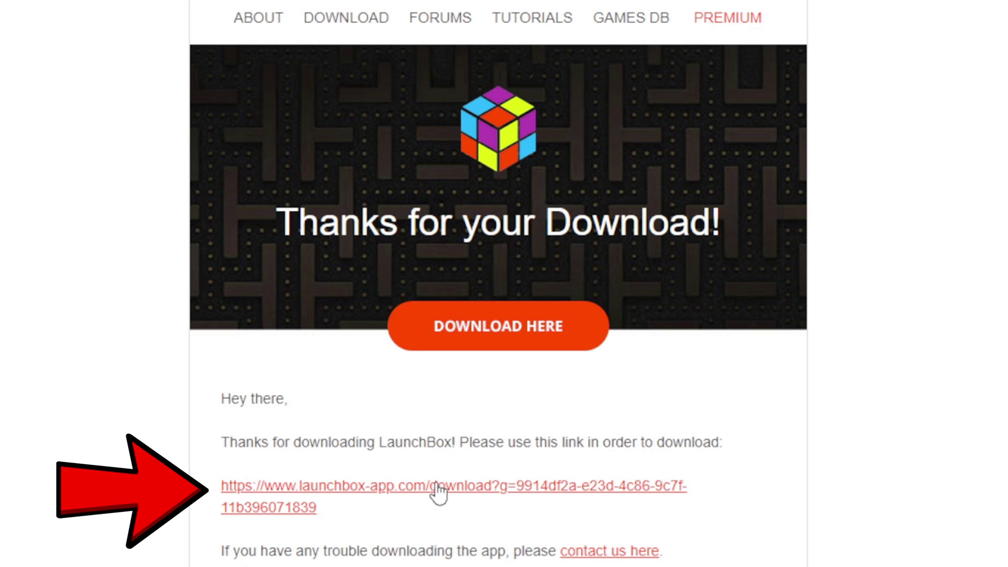
pyautogui.click(440, 494)
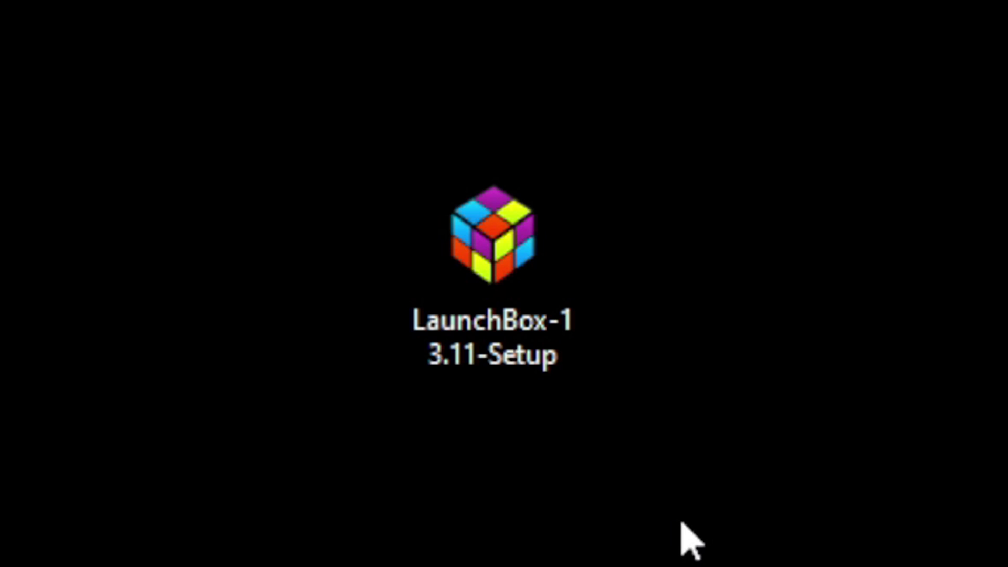
# Step: Run the LaunchBox 13.11 installer in English and accept the license agreement
pyautogui.doubleClick(479, 315)
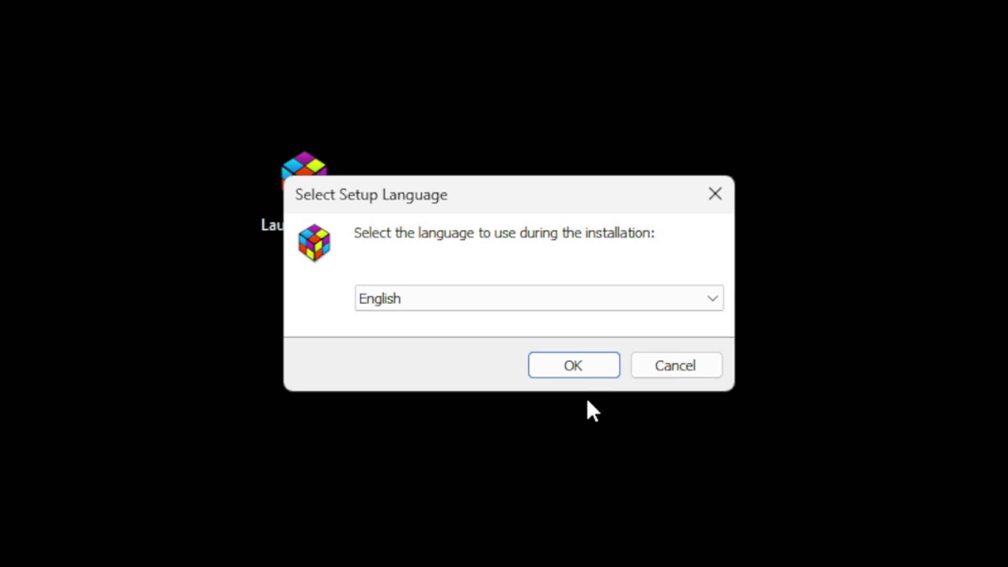
pyautogui.click(587, 364)
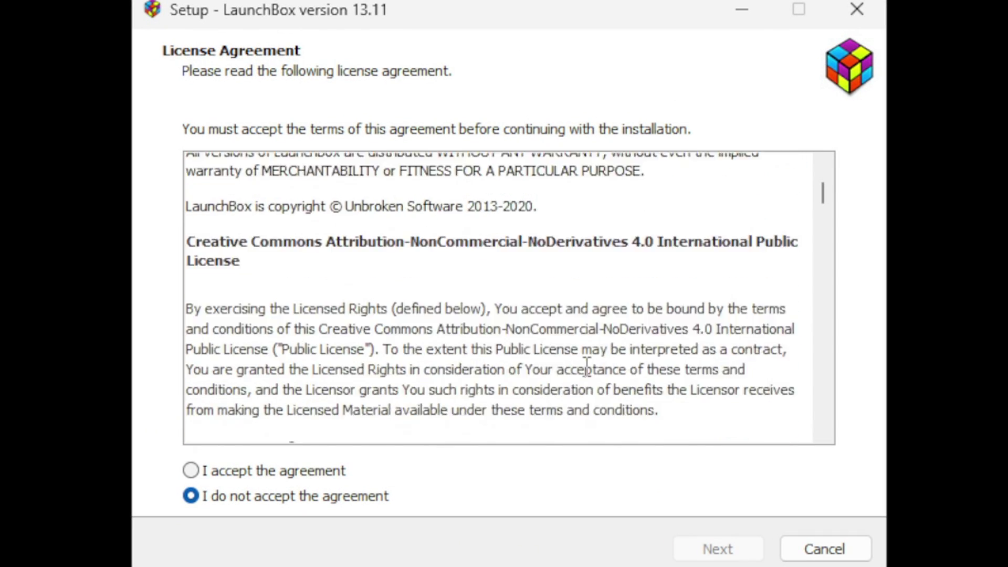
pyautogui.scroll(-15, 586, 367)
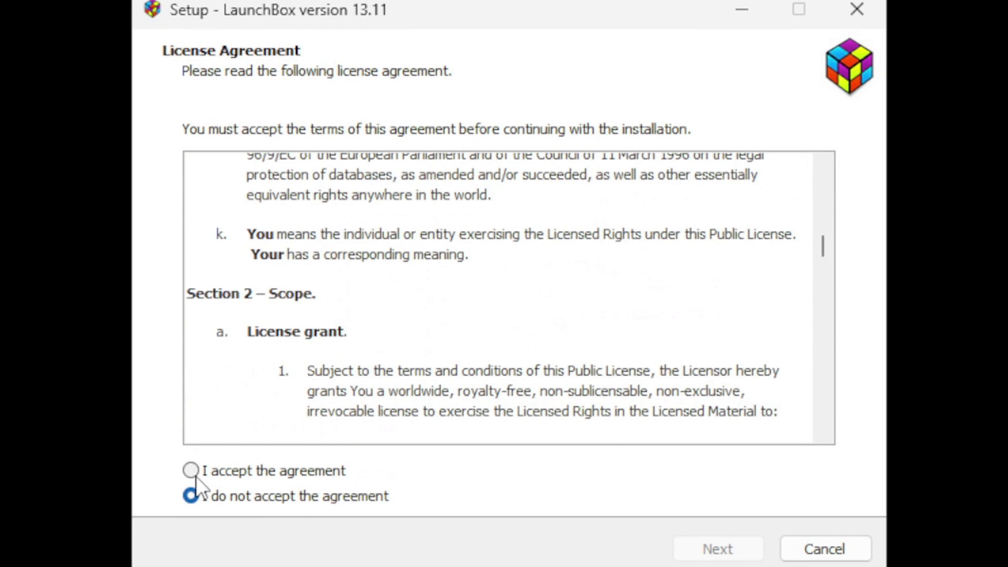
pyautogui.click(193, 472)
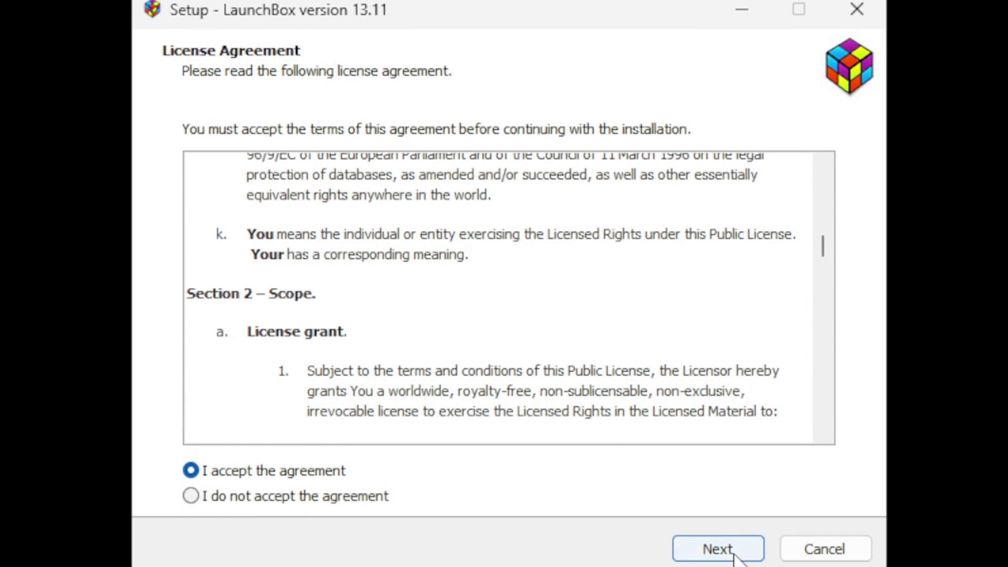
pyautogui.click(751, 552)
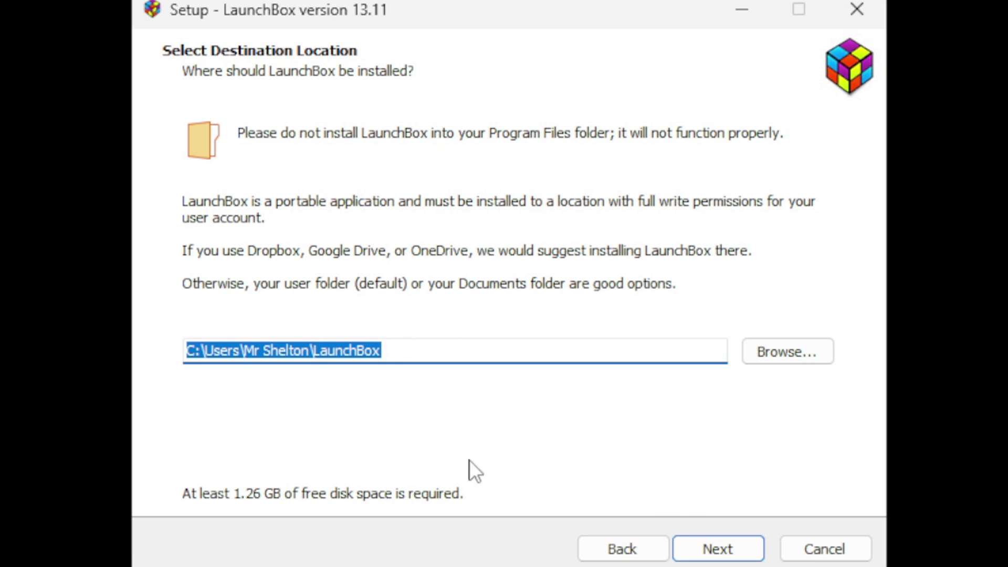
pyautogui.click(795, 355)
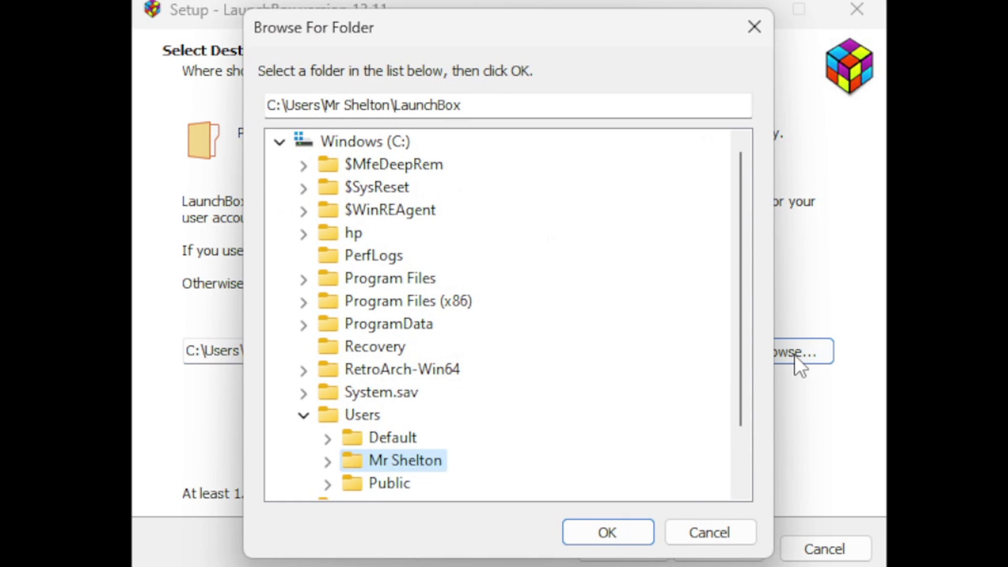
pyautogui.moveTo(739, 233); pyautogui.dragTo(733, 321)
pyautogui.scroll(2, 735, 315)
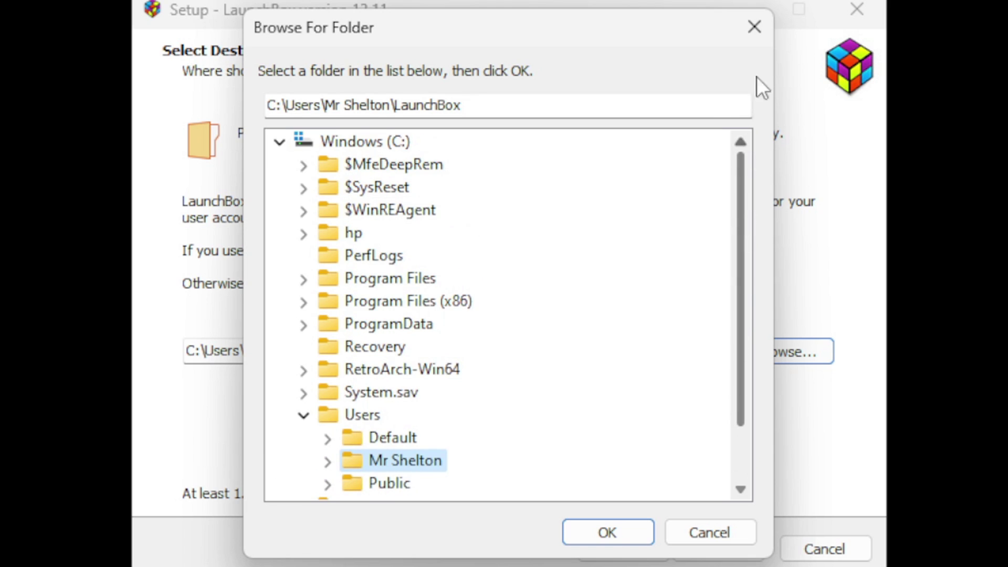
pyautogui.click(761, 25)
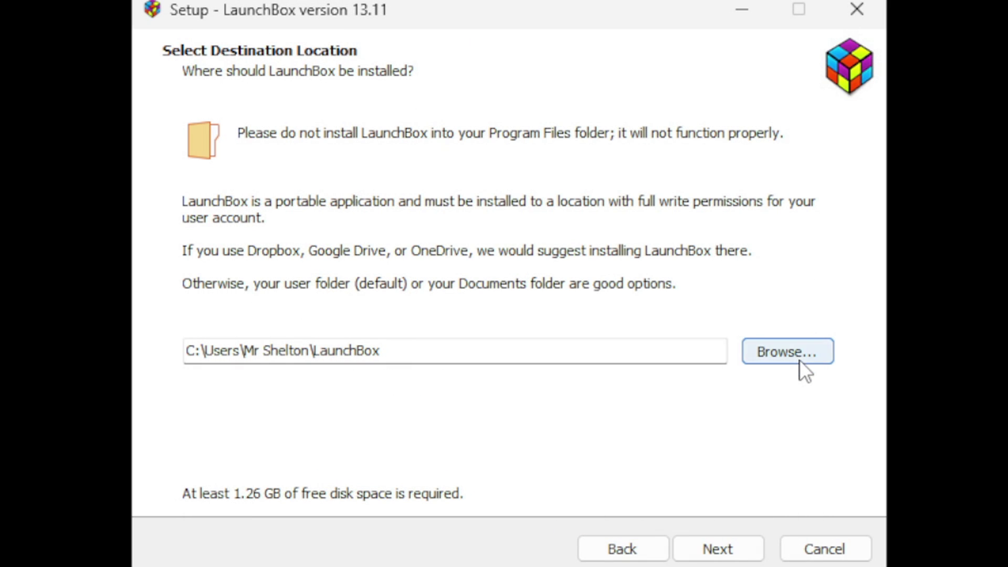
# Step: Install LaunchBox with the default destination folder and the LaunchBox Start Menu folder
pyautogui.click(733, 549)
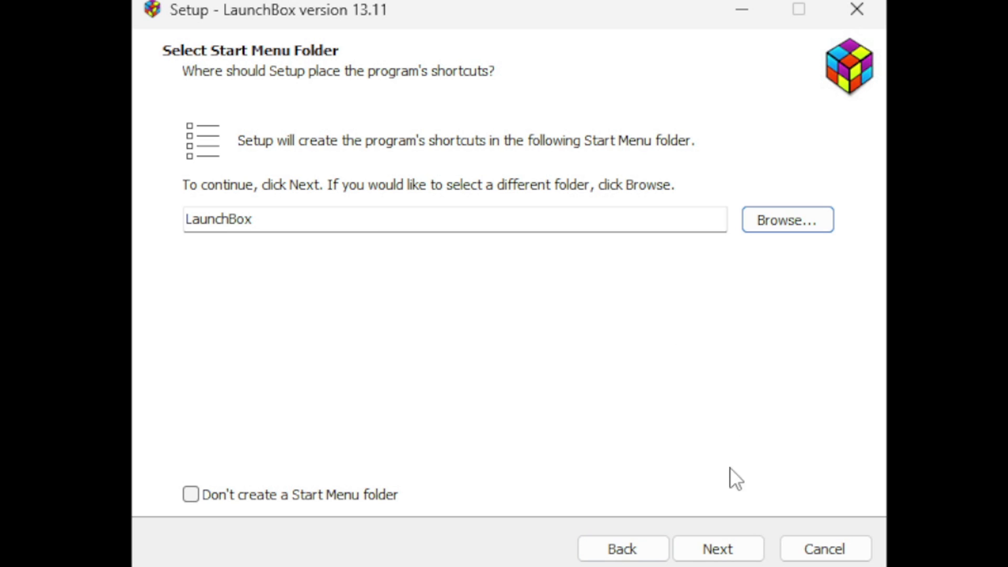
pyautogui.click(731, 557)
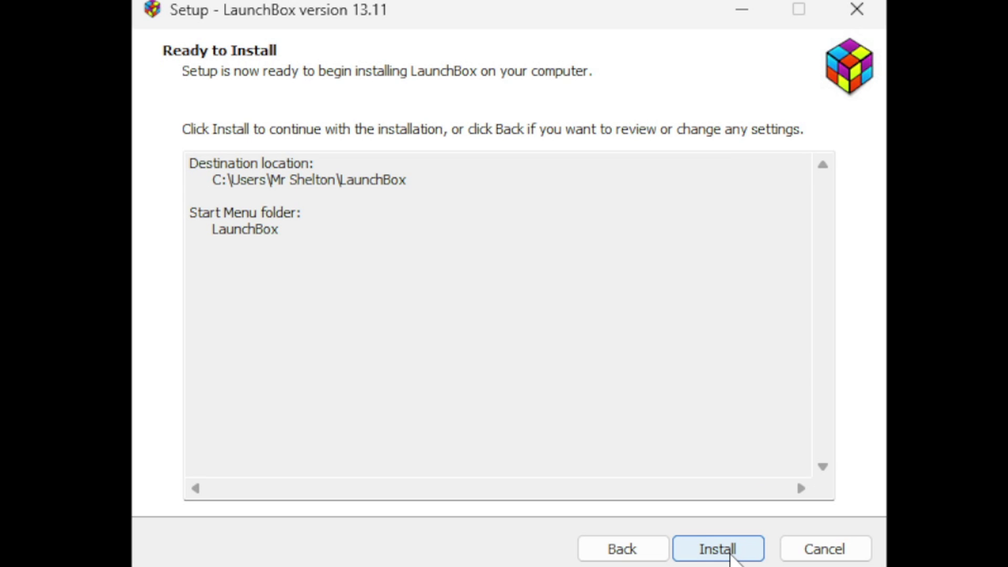
pyautogui.click(742, 555)
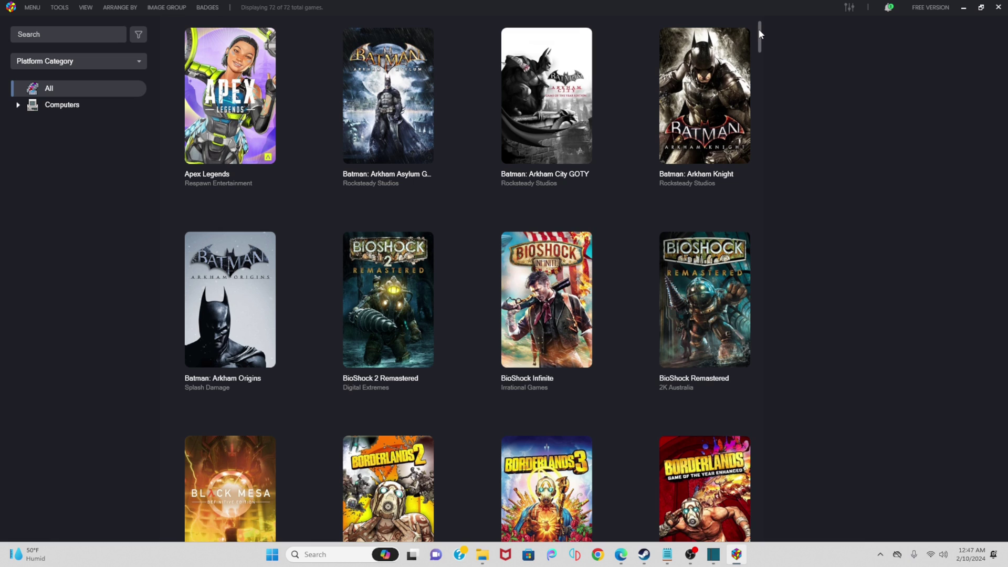
# Step: Open LaunchBox's storefront management and start the login for Epic Games
pyautogui.moveTo(760, 33); pyautogui.dragTo(838, 6)
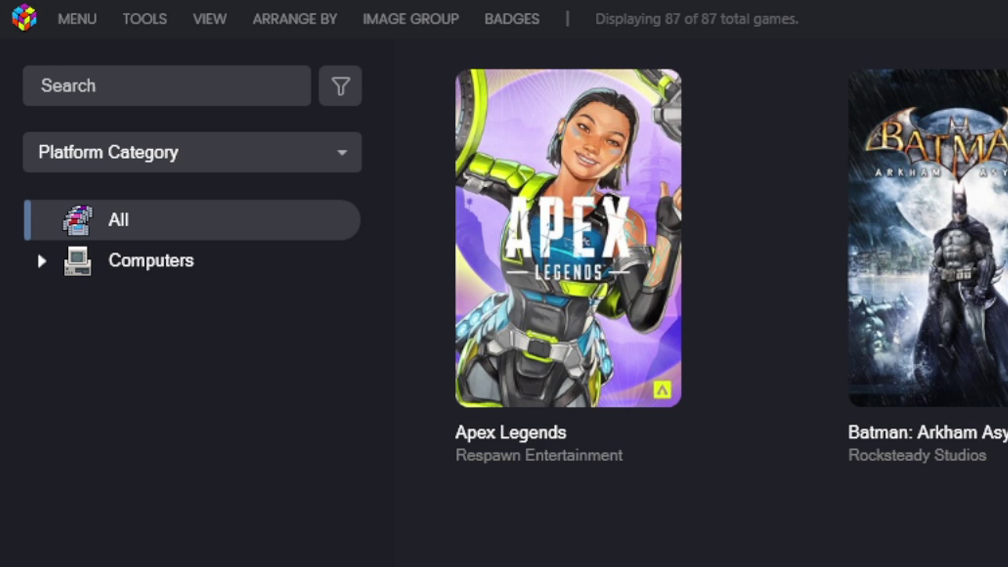
pyautogui.click(138, 19)
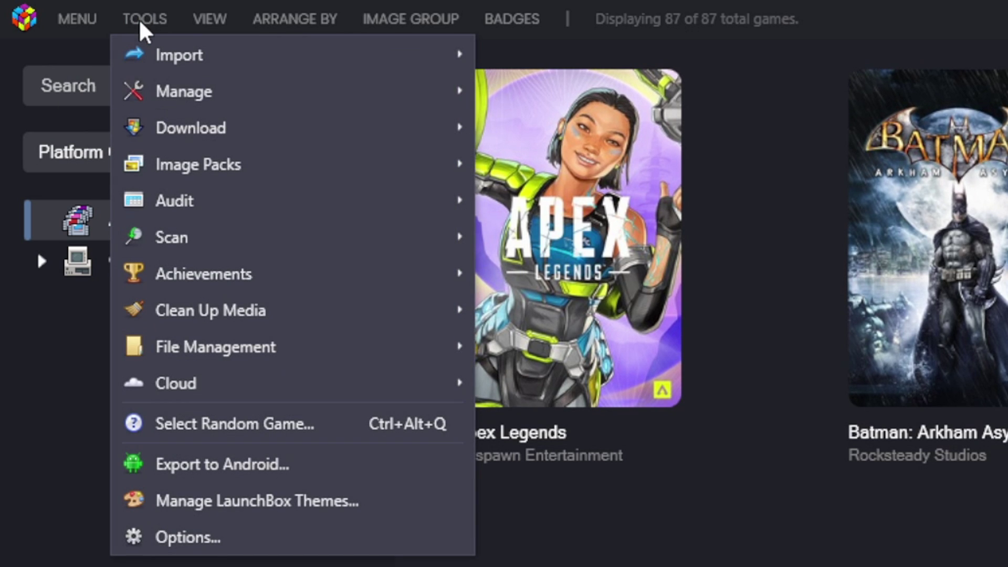
pyautogui.moveTo(138, 95)
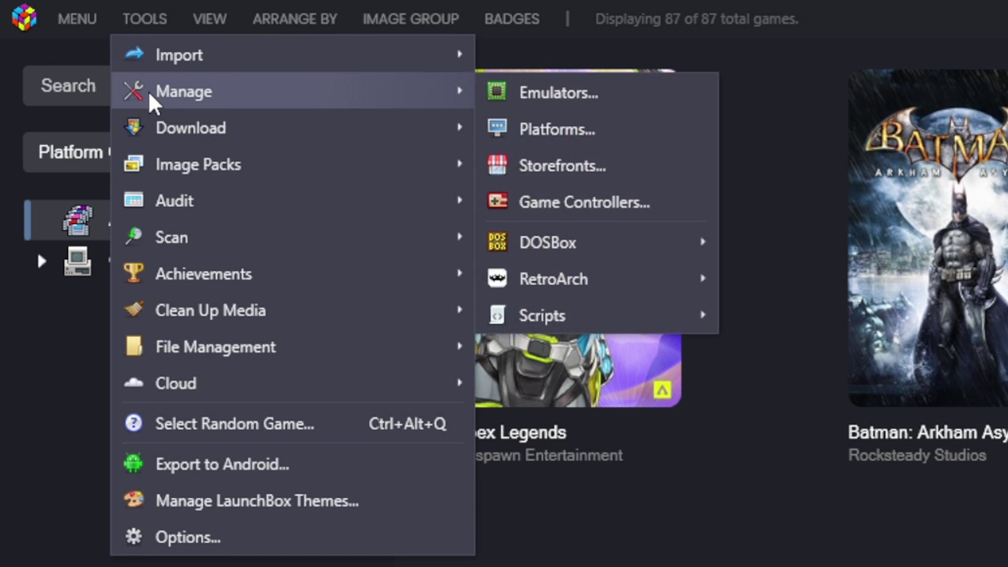
pyautogui.click(664, 173)
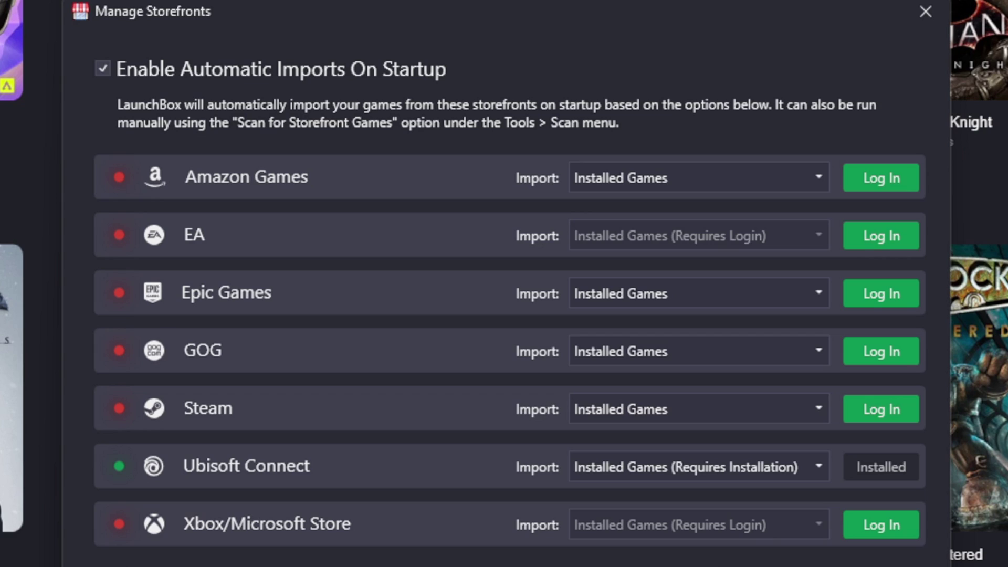
pyautogui.click(897, 295)
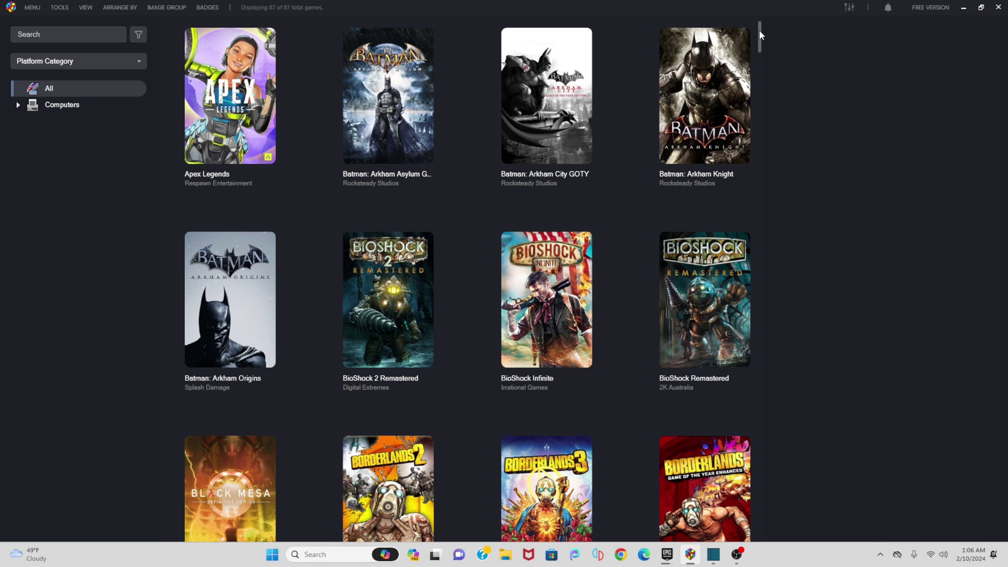
# Step: Start the wizard for importing ROM files and advance to the file selection
pyautogui.moveTo(759, 29); pyautogui.dragTo(776, 201)
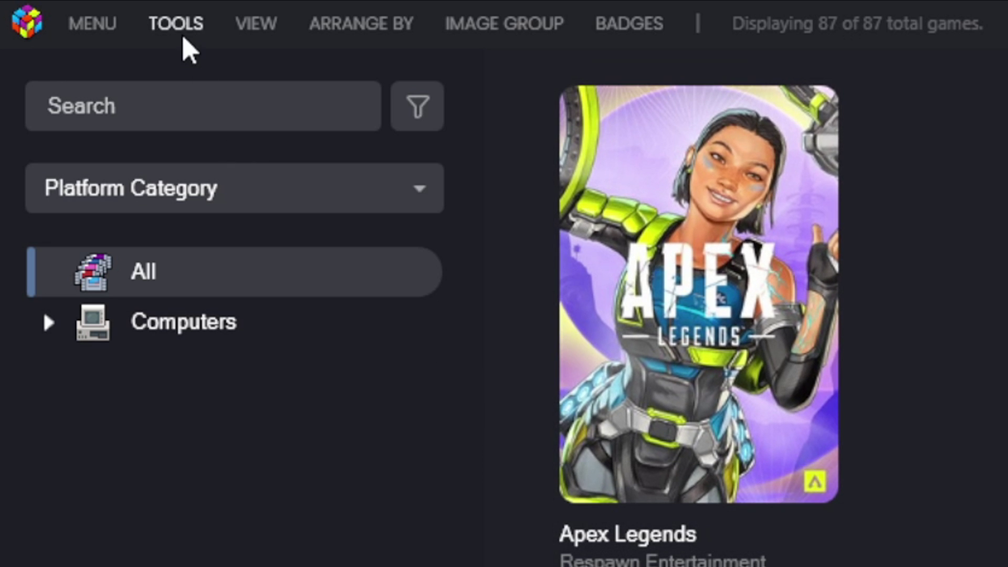
pyautogui.click(61, 9)
pyautogui.moveTo(193, 72)
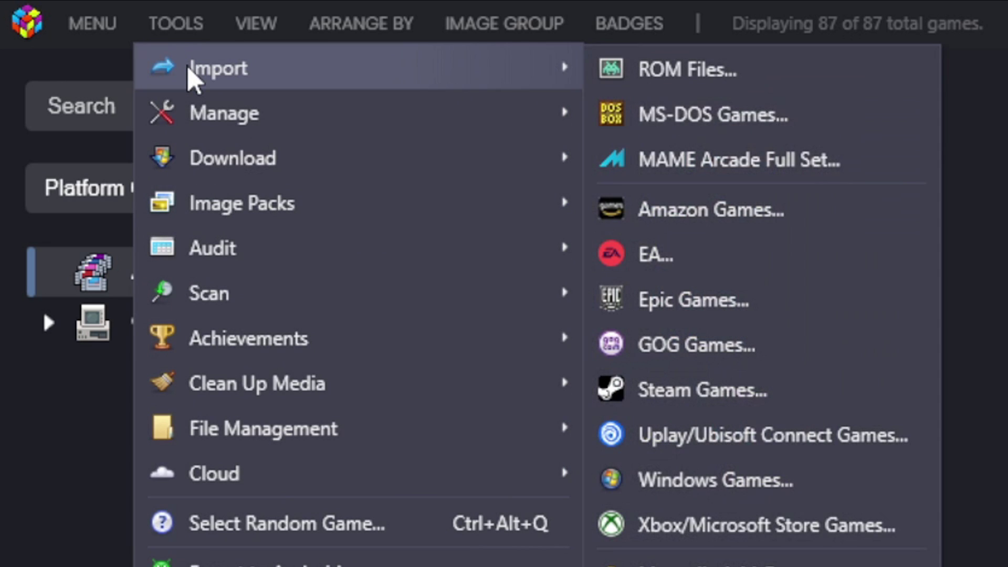
pyautogui.click(709, 78)
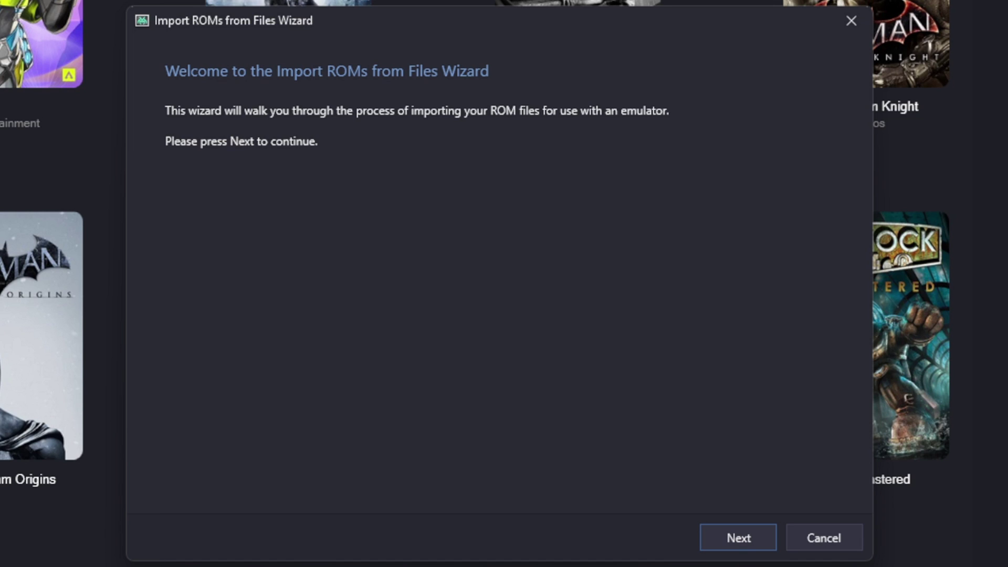
pyautogui.click(754, 535)
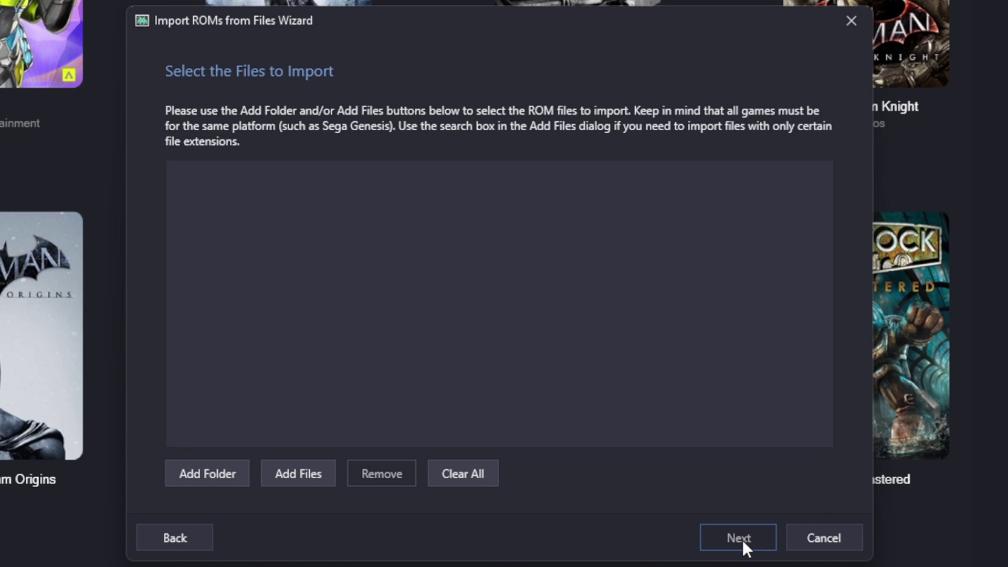
# Step: Add the PS2 Games folder from Playstation 2 on the easystore (E:) drive as the ROM import source
pyautogui.click(225, 474)
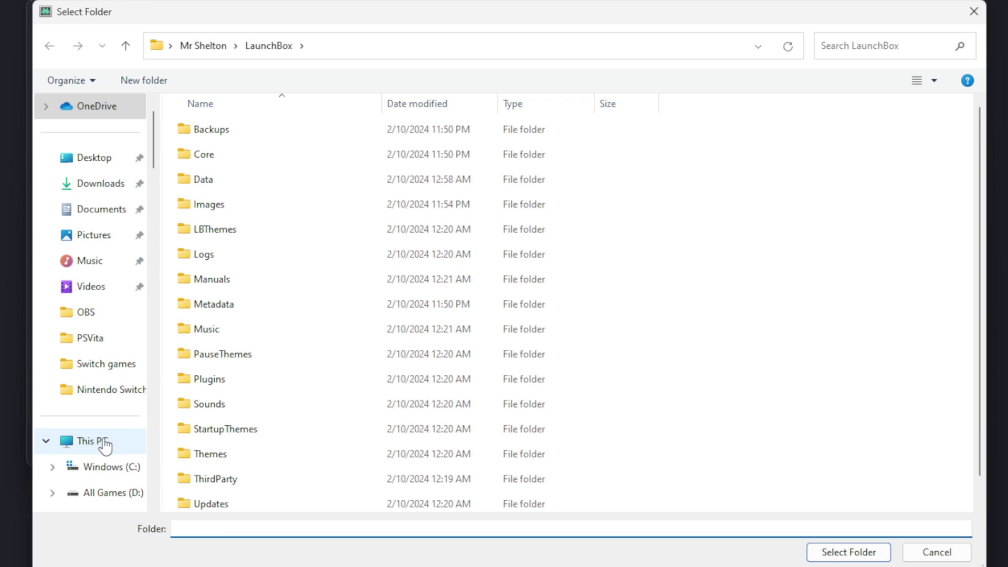
pyautogui.click(100, 442)
pyautogui.doubleClick(668, 133)
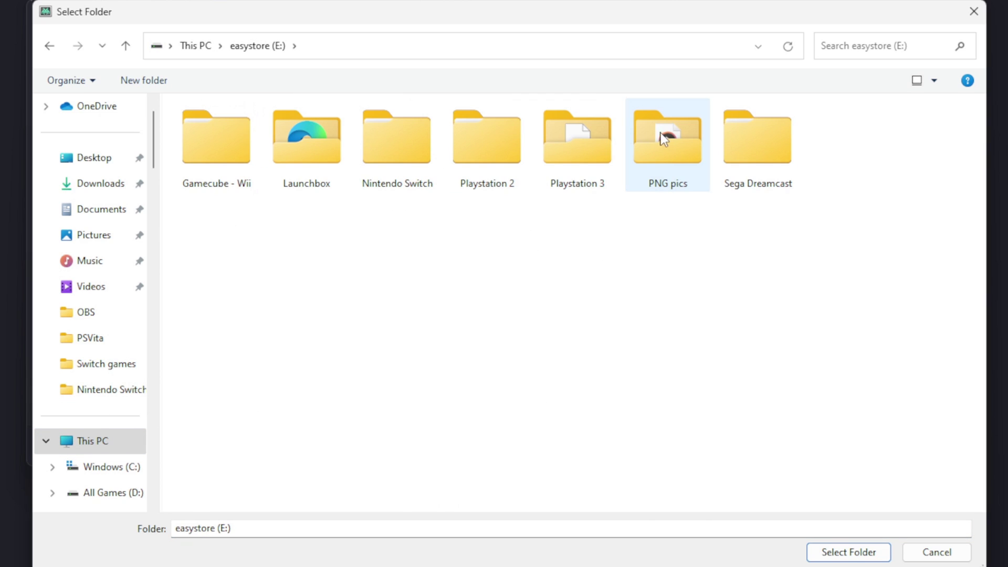
pyautogui.doubleClick(495, 143)
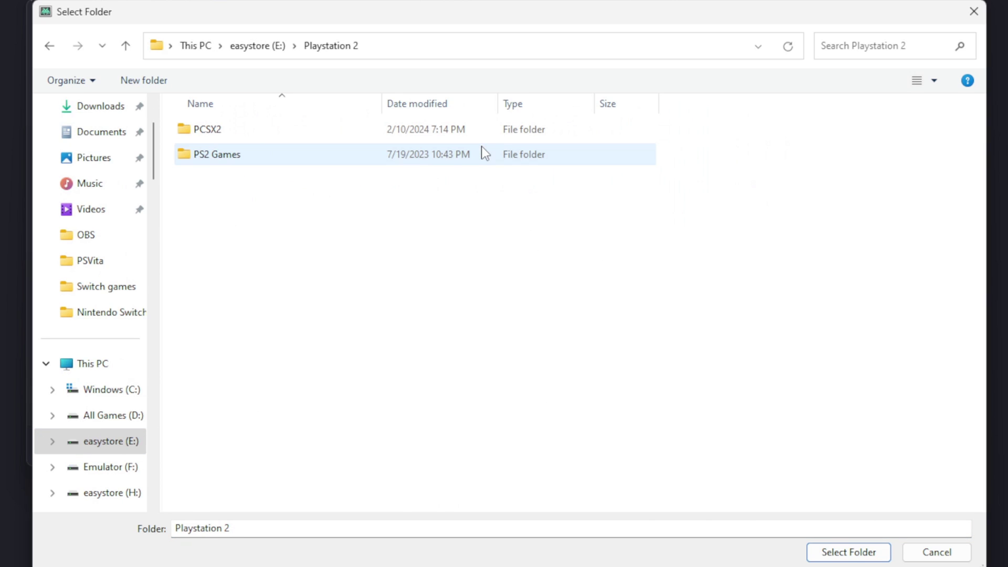
pyautogui.click(229, 128)
pyautogui.doubleClick(229, 128)
pyautogui.click(50, 45)
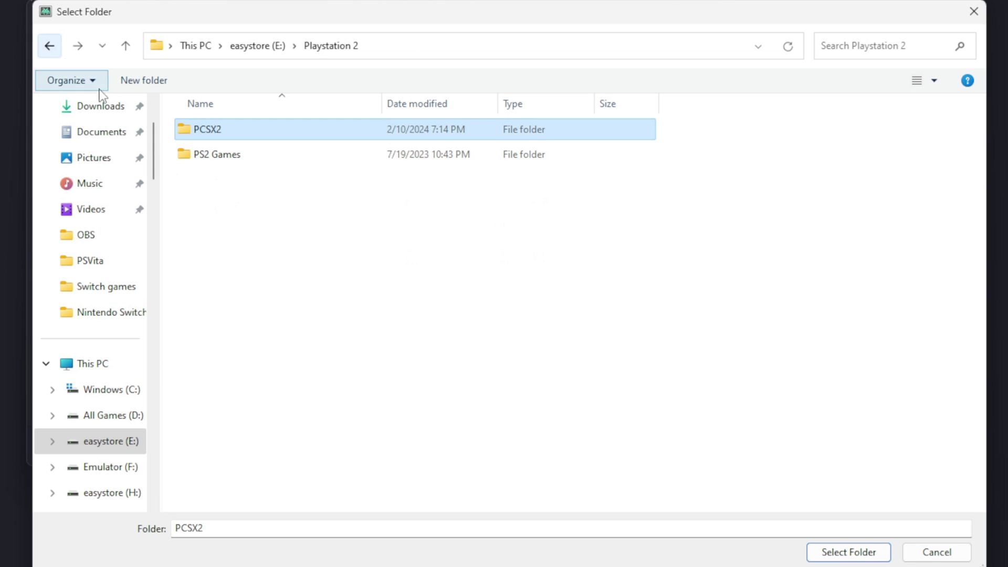
pyautogui.doubleClick(231, 157)
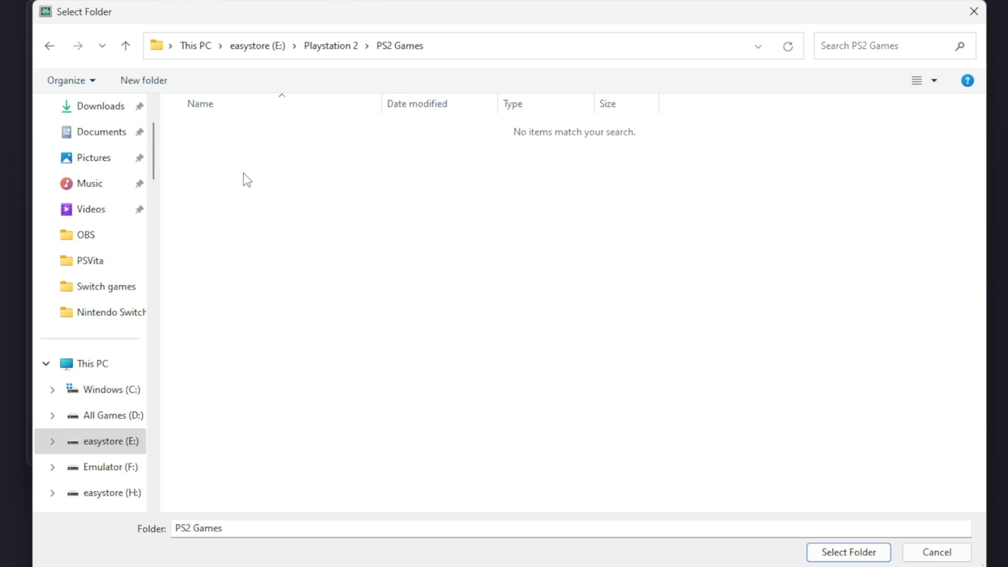
pyautogui.click(861, 556)
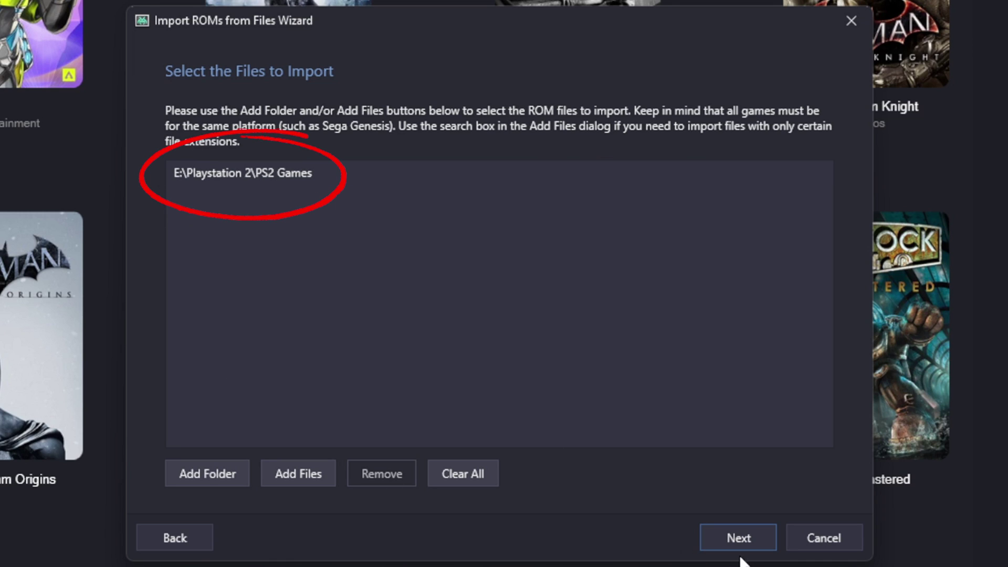
pyautogui.click(746, 539)
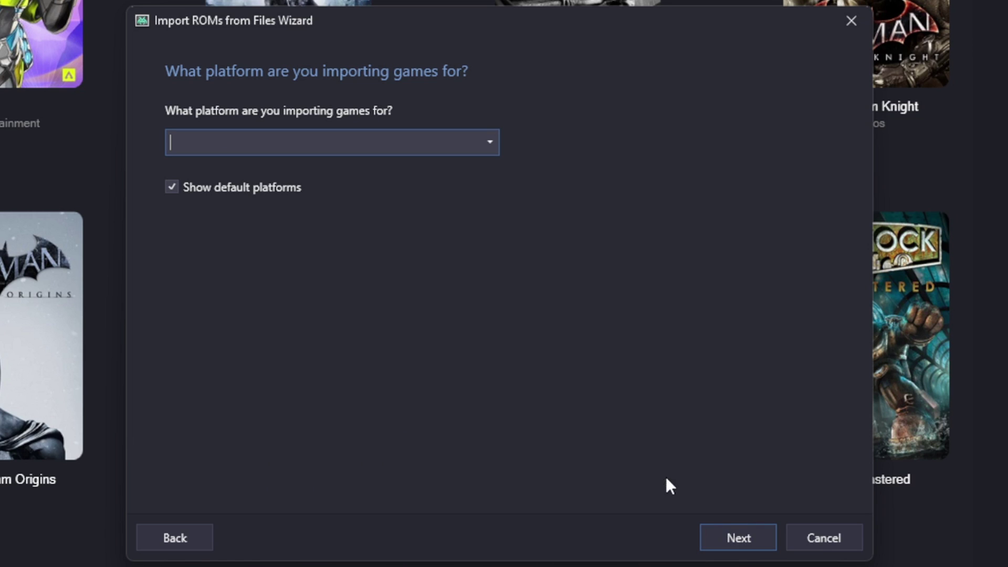
# Step: Set the platform for the imported games to Sony Playstation 2 and continue to the emulator choice
pyautogui.click(490, 142)
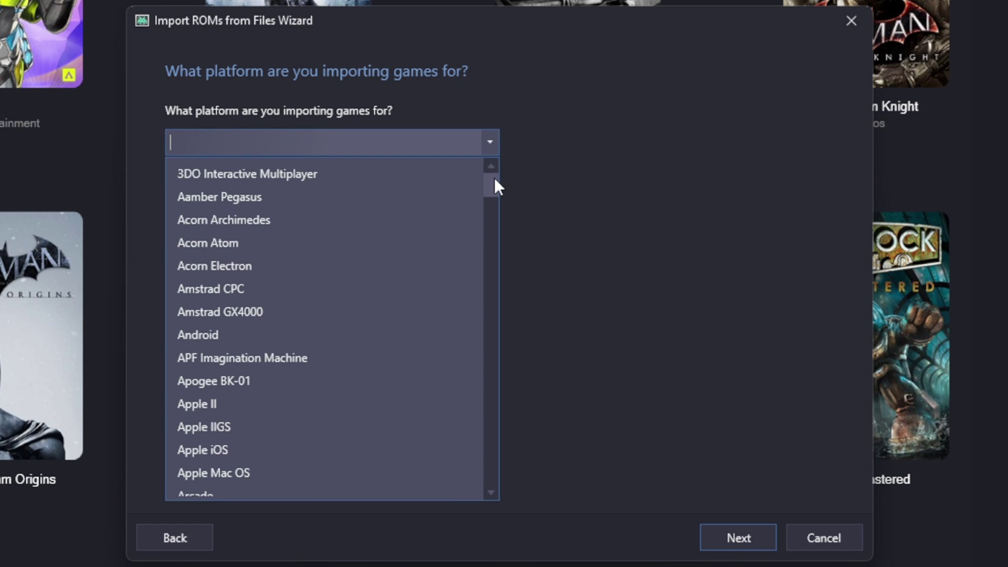
pyautogui.moveTo(494, 178); pyautogui.dragTo(494, 451)
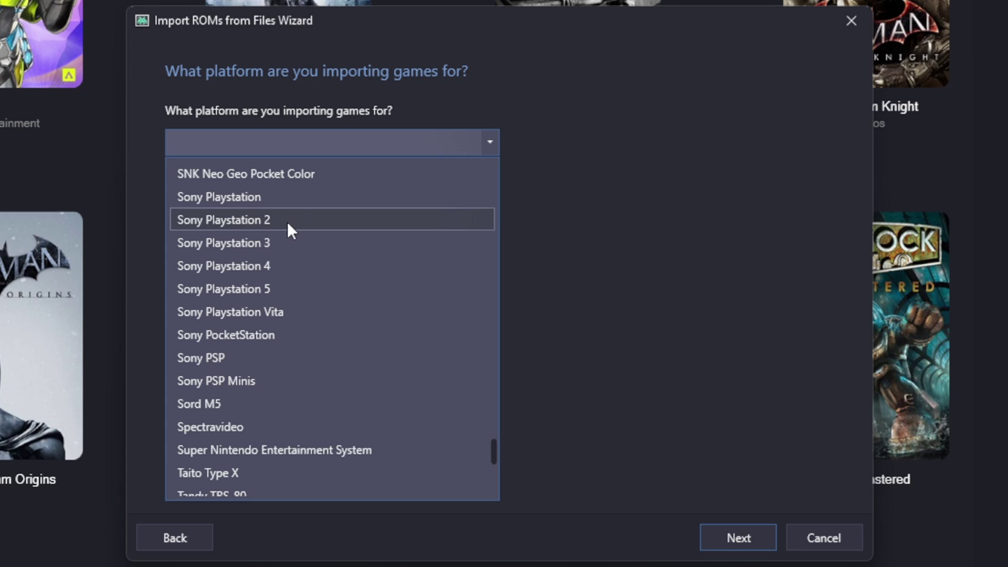
pyautogui.click(260, 219)
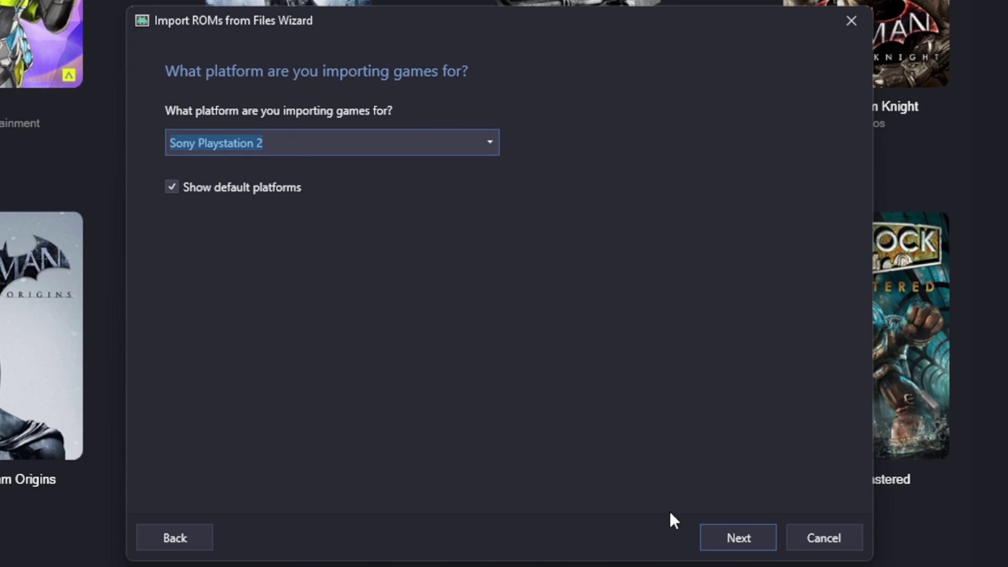
pyautogui.click(734, 538)
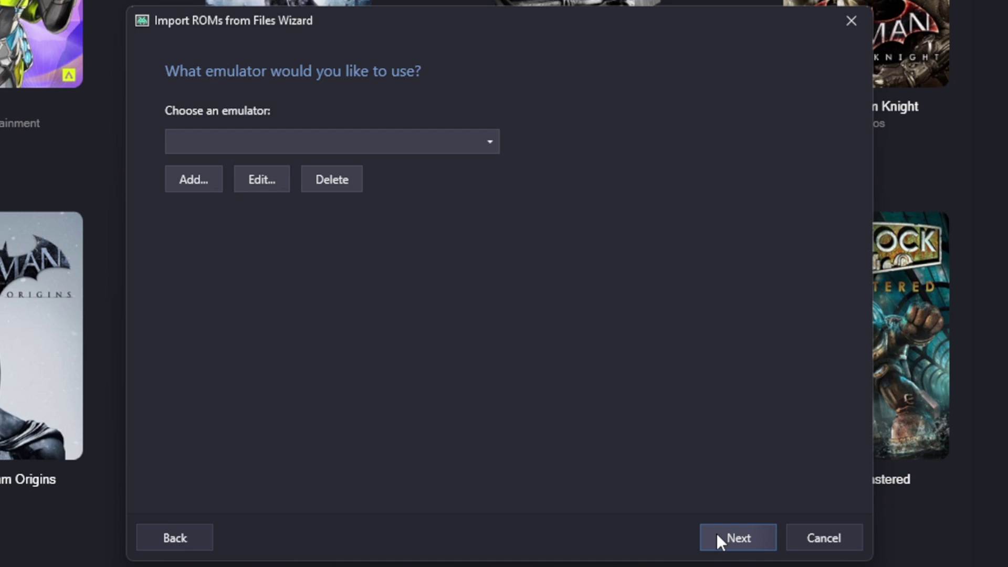
# Step: Start adding a new emulator for the import and choose PCSX2 as its name
pyautogui.click(196, 181)
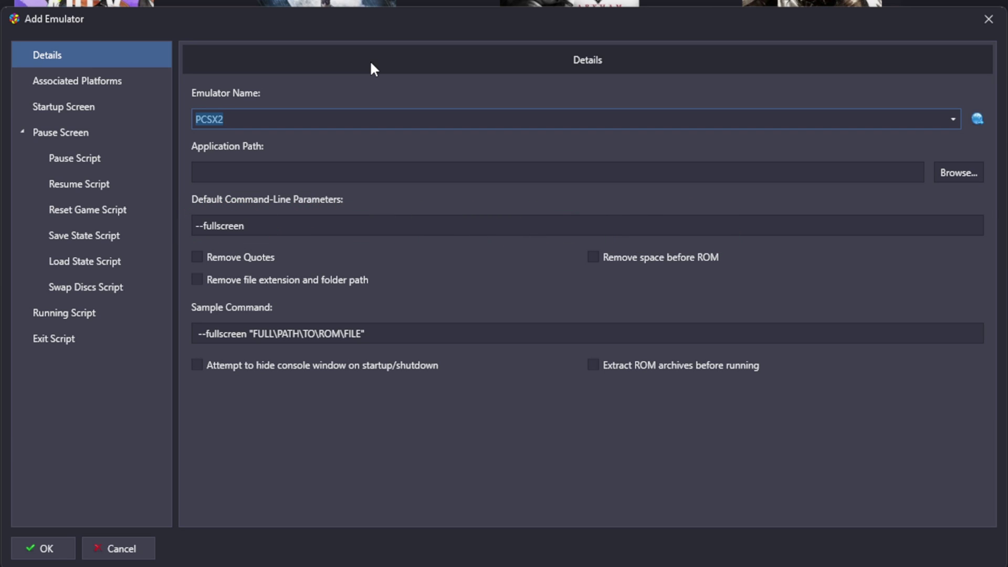
pyautogui.click(953, 119)
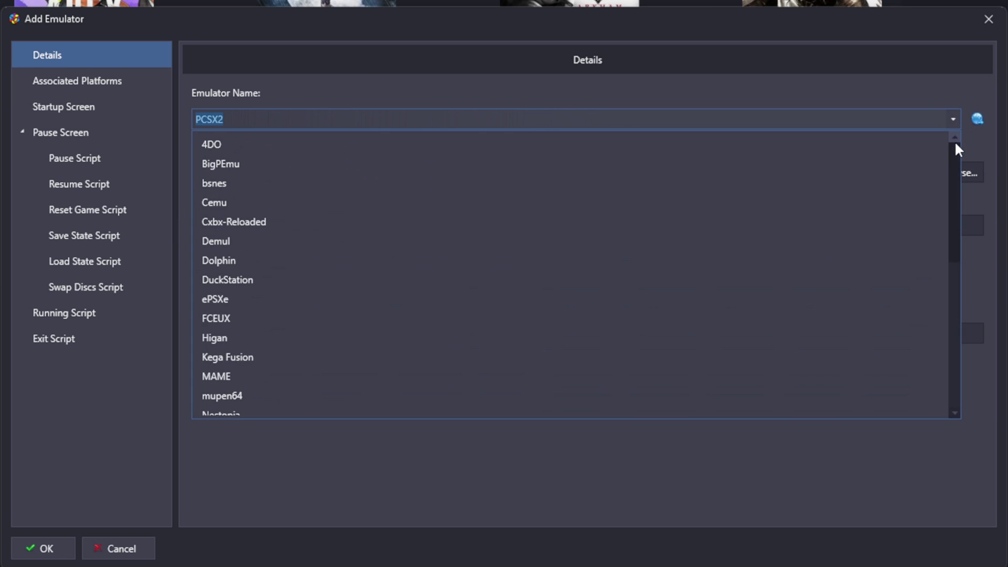
pyautogui.scroll(-5, 111, 308)
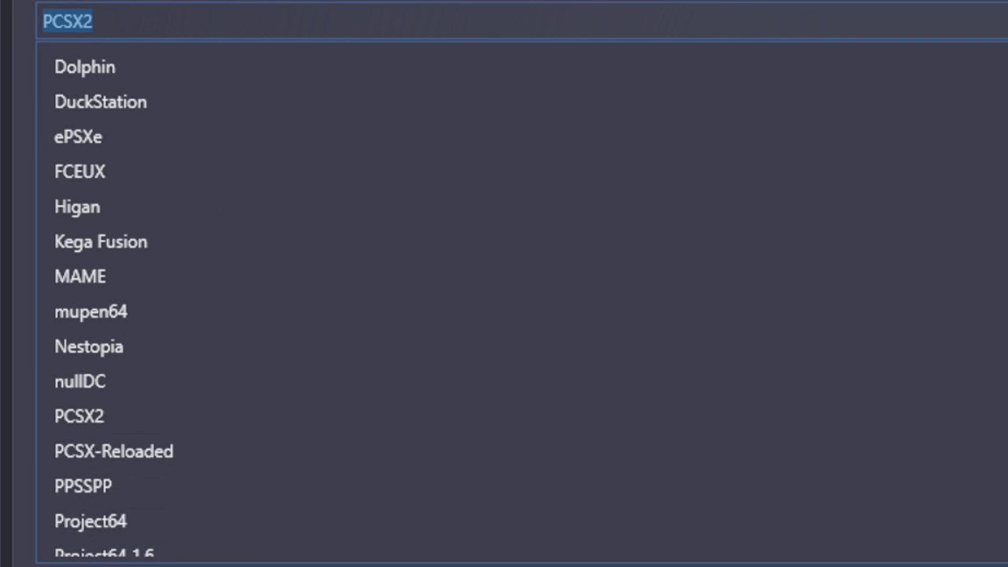
pyautogui.scroll(-2, 112, 308)
pyautogui.click(78, 63)
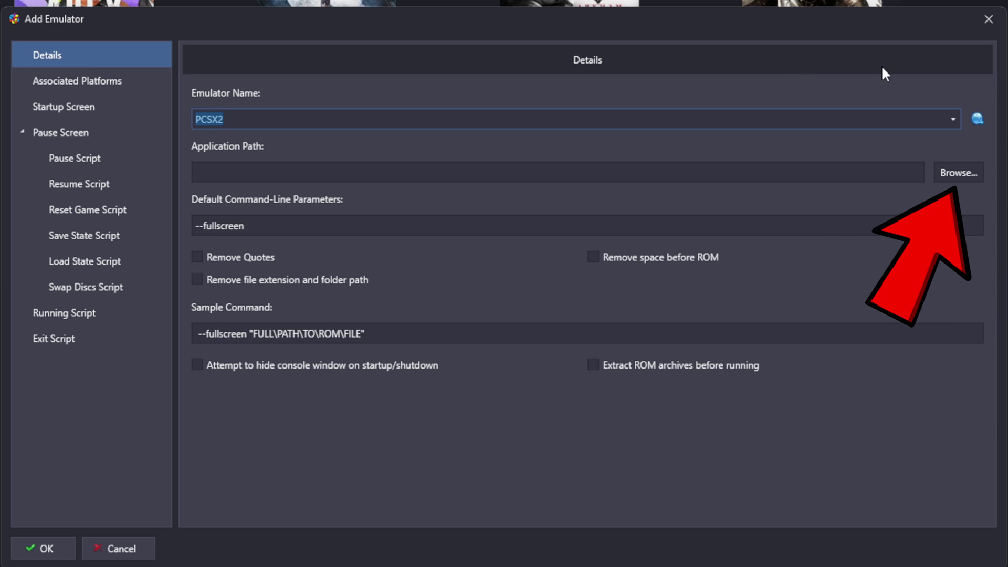
# Step: Set the emulator's application path to pcsx2-qt in Playstation 2\PCSX2 on the easystore (E:) drive and save the emulator
pyautogui.click(965, 174)
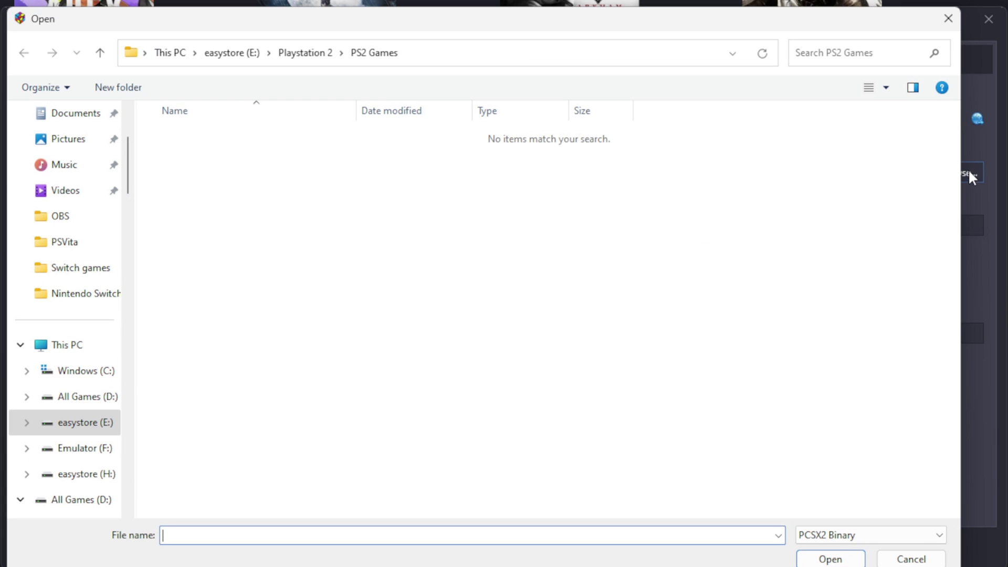
pyautogui.click(92, 420)
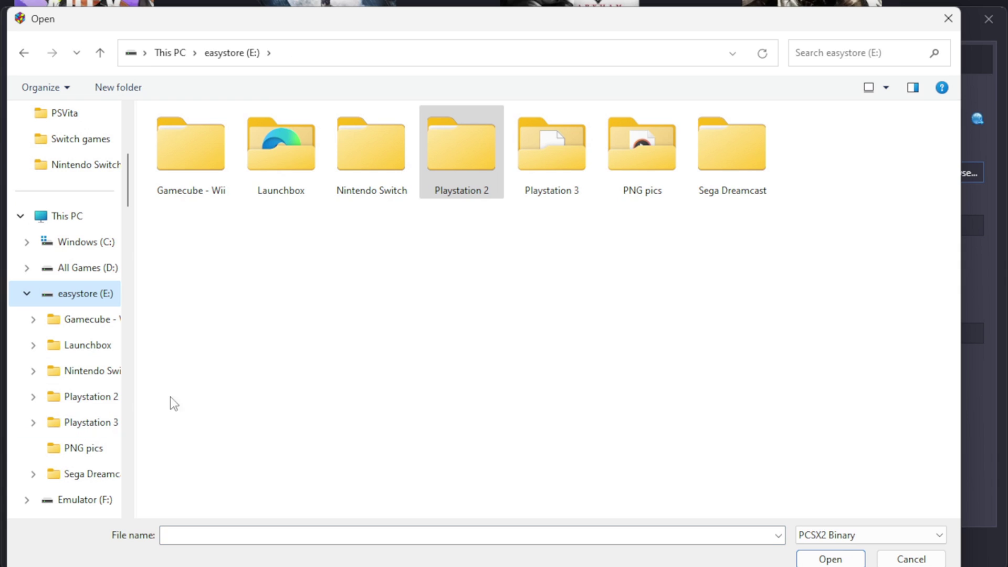
pyautogui.doubleClick(463, 147)
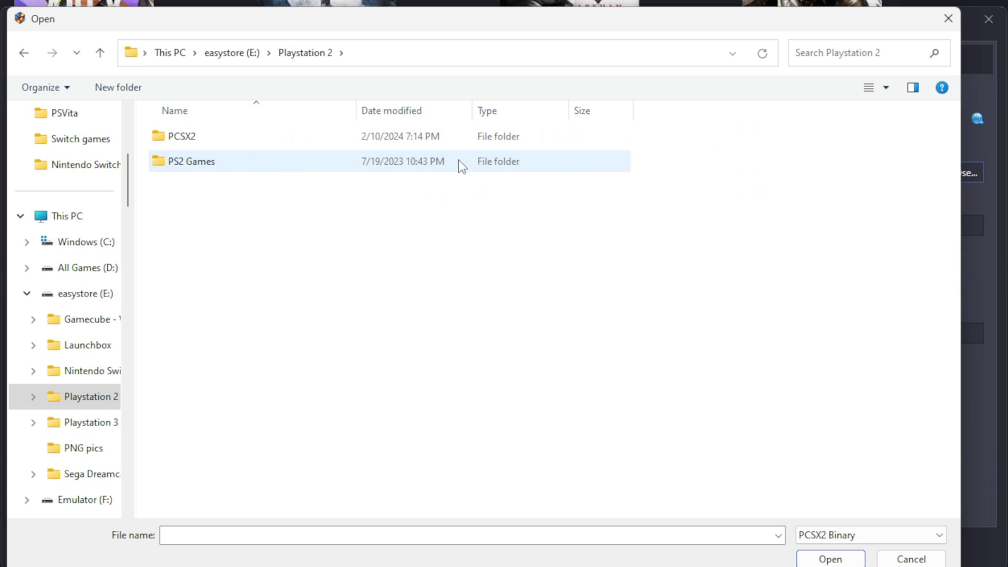
pyautogui.doubleClick(225, 137)
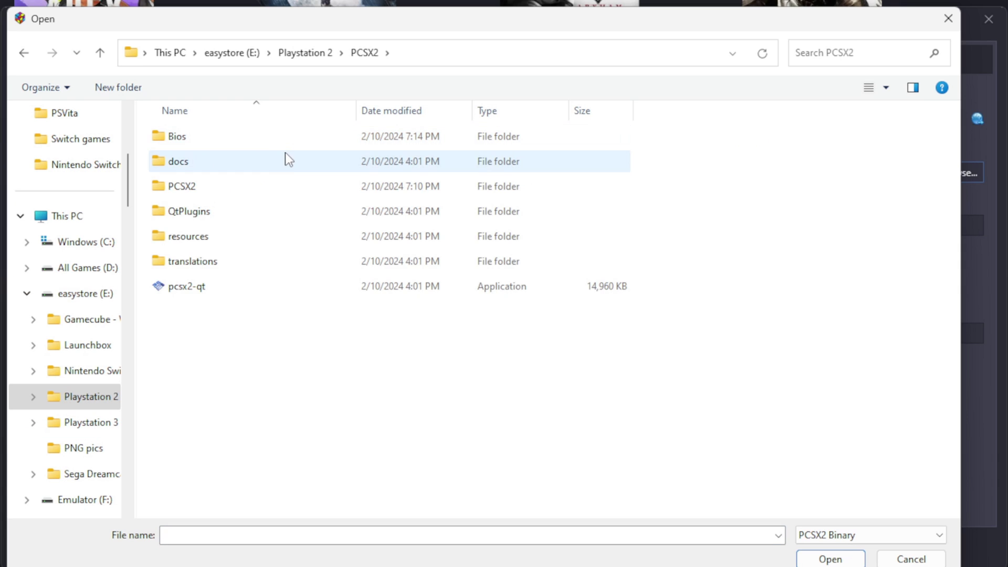
pyautogui.doubleClick(181, 287)
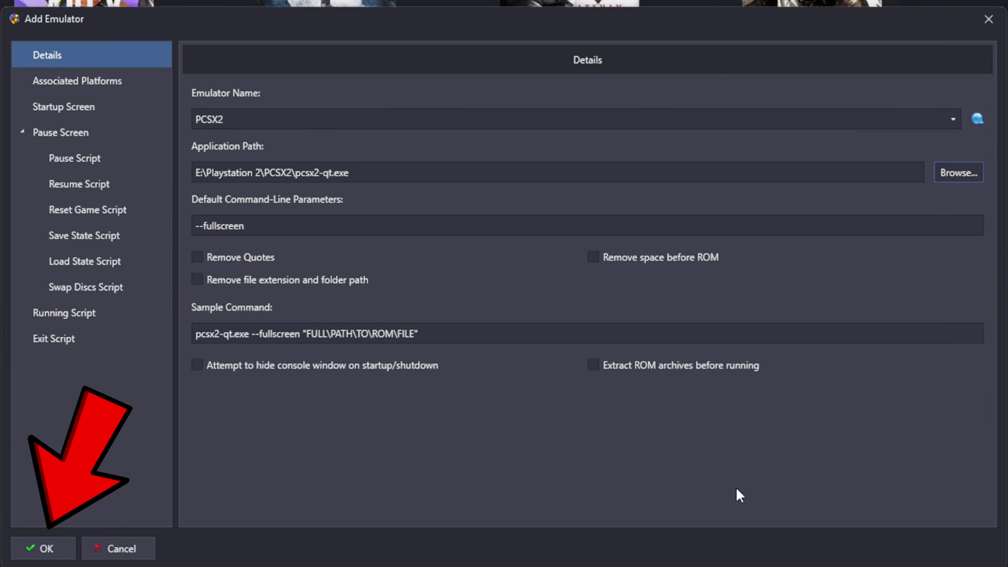
pyautogui.click(41, 548)
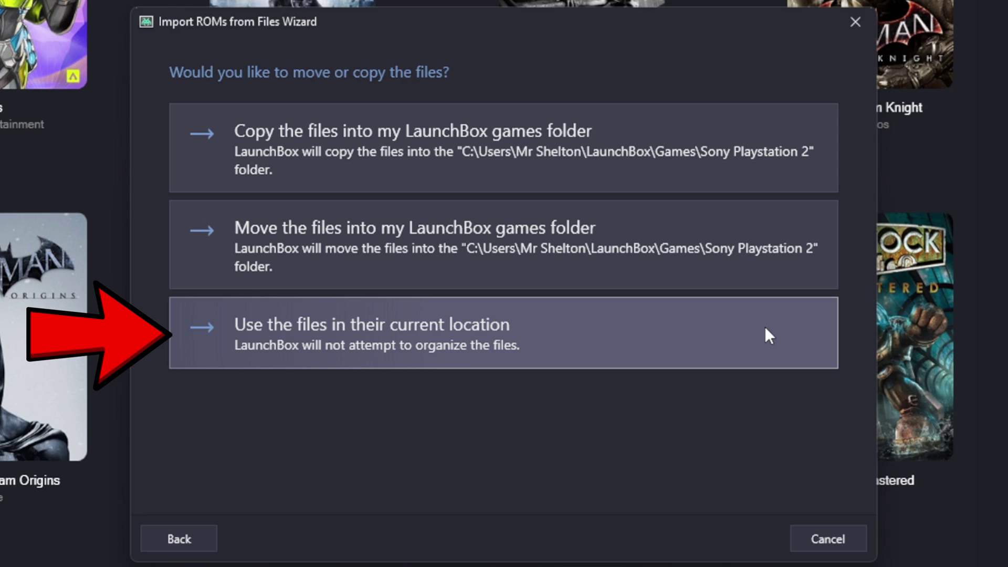
# Step: Choose to use the ROM files in their current location and accept the game information search in the local metadata database
pyautogui.click(490, 327)
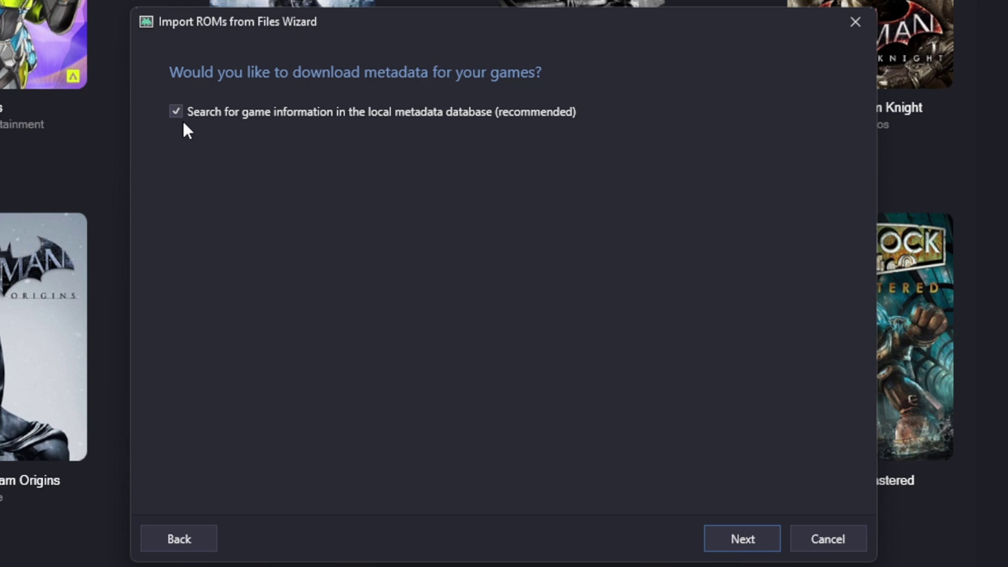
pyautogui.click(745, 542)
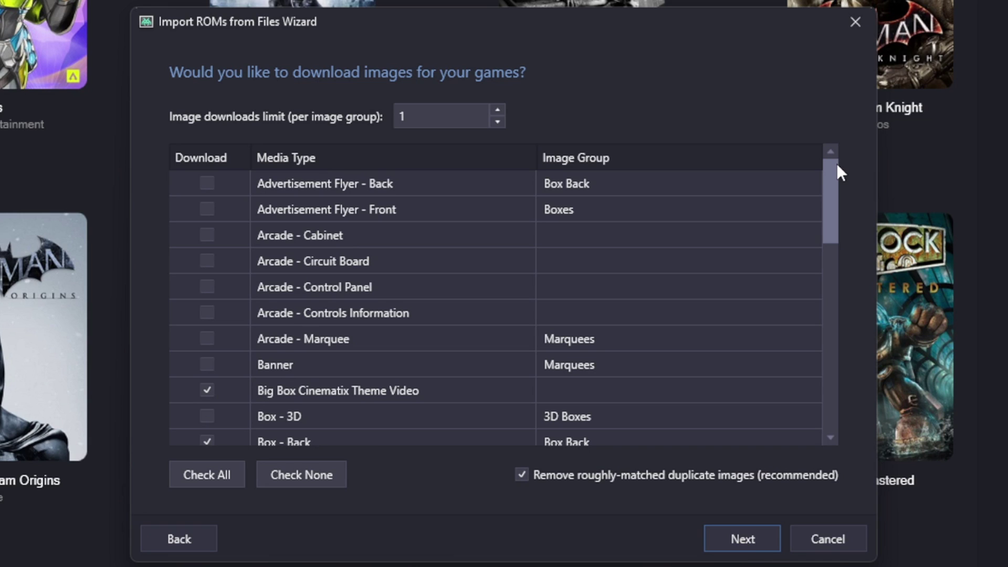
# Step: Exclude Big Box Cinematix Theme Video from the image downloads, keep the other media selections and continue
pyautogui.moveTo(836, 163)
pyautogui.mouseDown()
pyautogui.moveTo(847, 367)
pyautogui.moveTo(838, 168)
pyautogui.mouseUp()
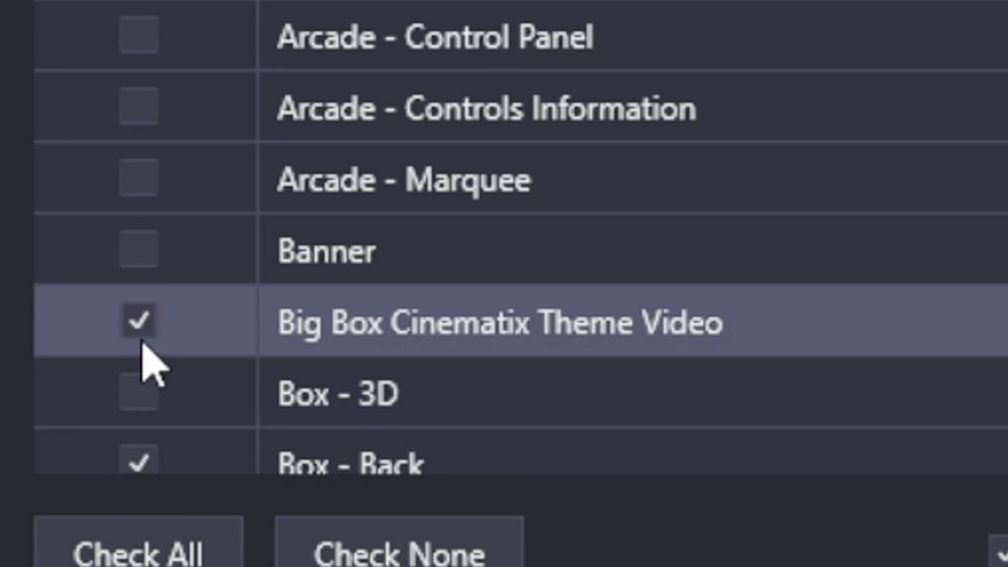
pyautogui.click(139, 324)
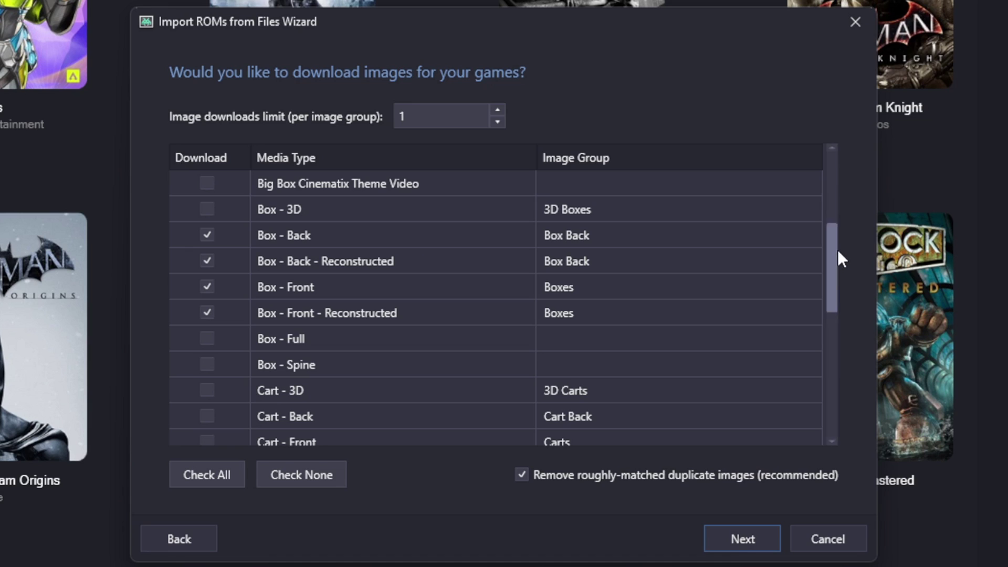
pyautogui.moveTo(837, 252); pyautogui.dragTo(844, 388)
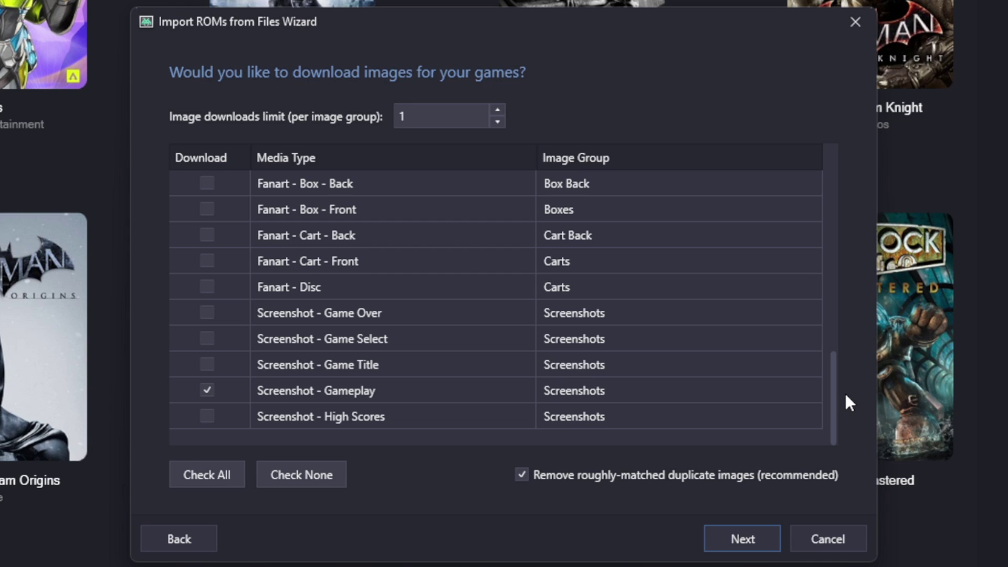
pyautogui.click(754, 543)
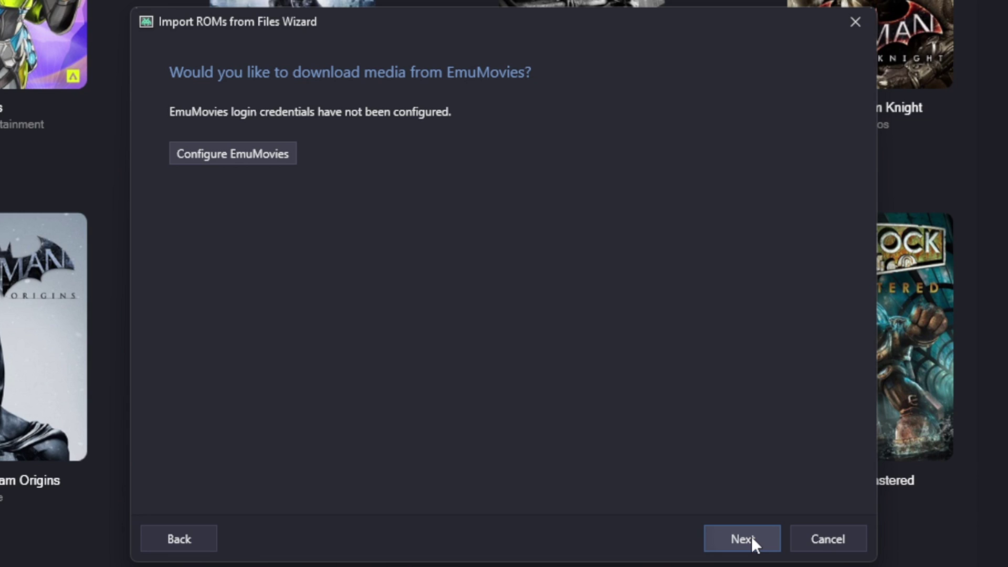
# Step: Skip EmuMovies, keep the default custom options, and review the game list before finishing the import
pyautogui.click(751, 537)
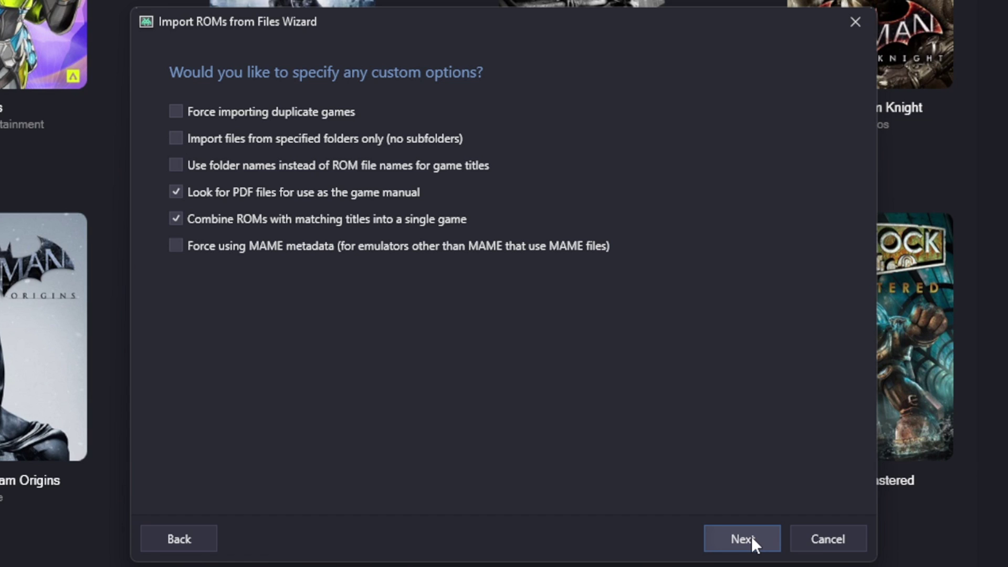
pyautogui.click(751, 536)
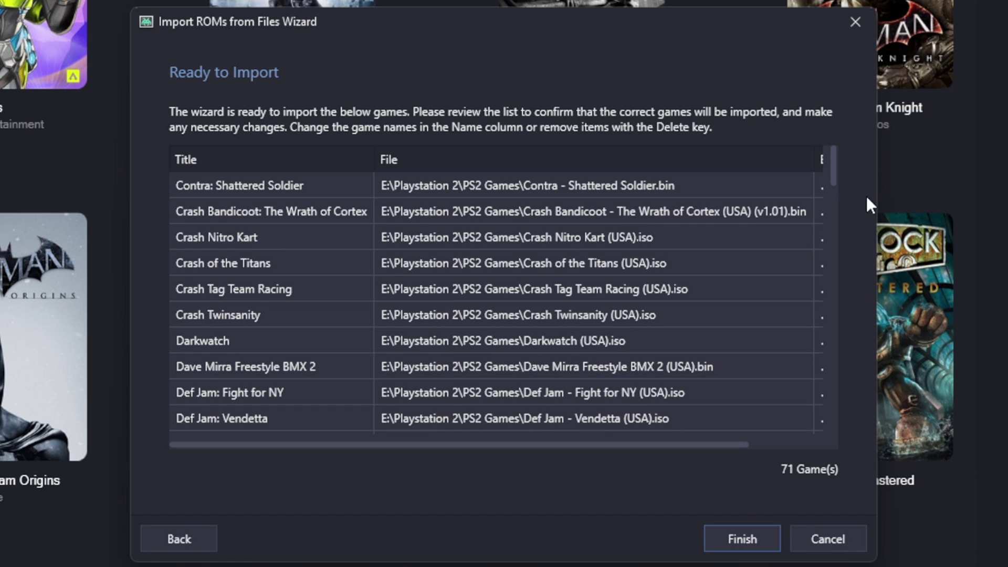
pyautogui.moveTo(831, 167); pyautogui.dragTo(846, 407)
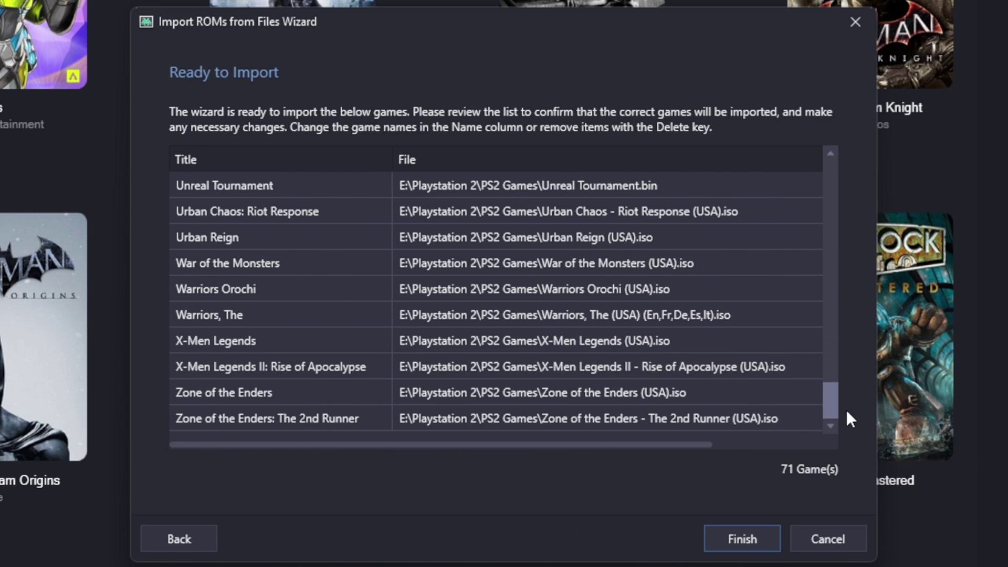
pyautogui.click(748, 543)
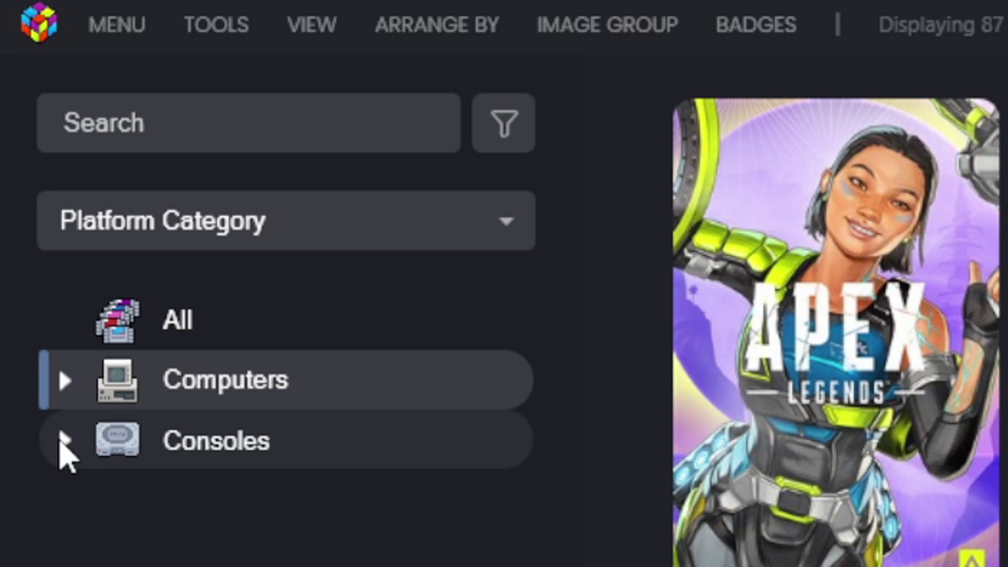
# Step: Expand Consoles, open the Sony Playstation 2 platform and browse its imported games
pyautogui.click(62, 443)
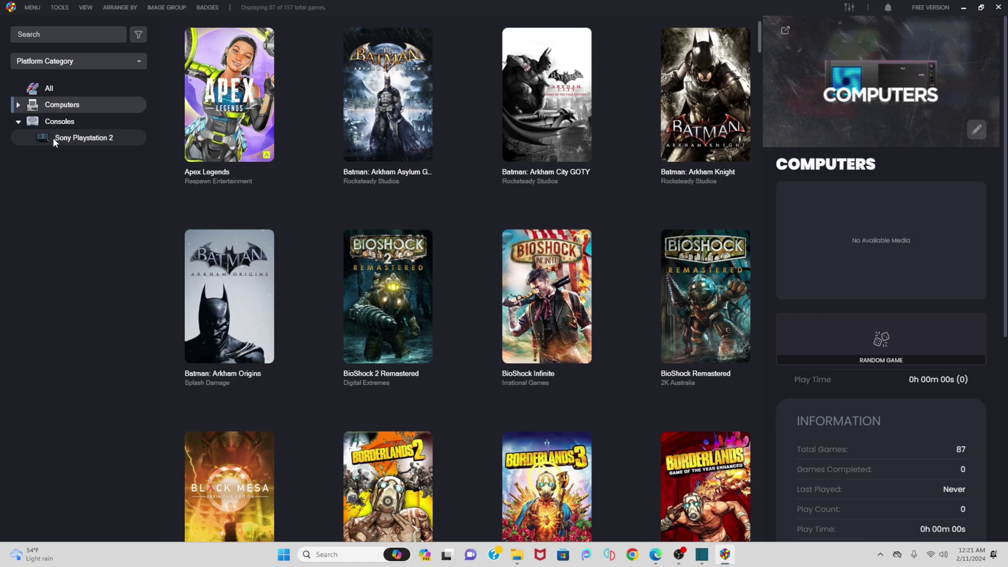
pyautogui.click(194, 503)
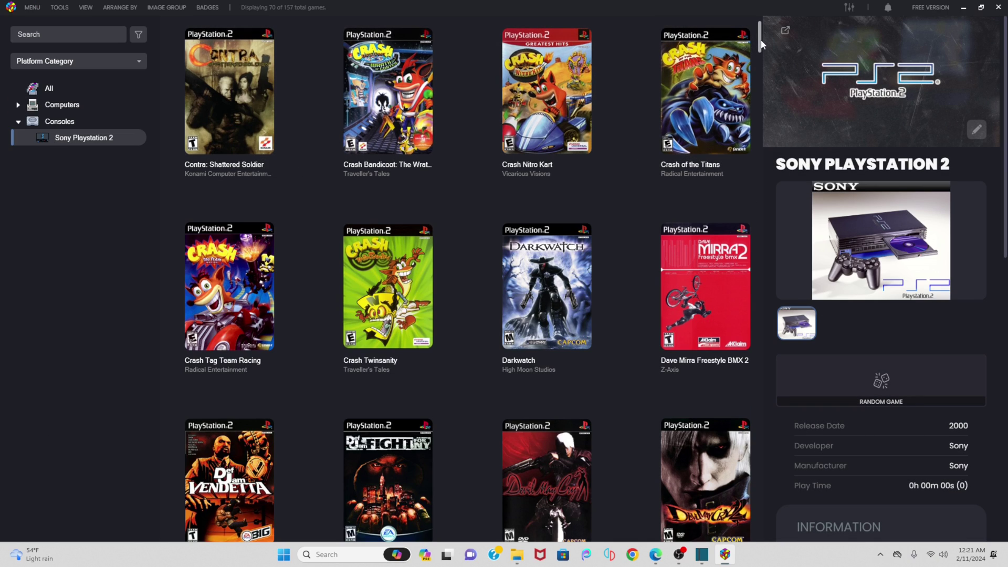
pyautogui.moveTo(759, 42); pyautogui.dragTo(796, 326)
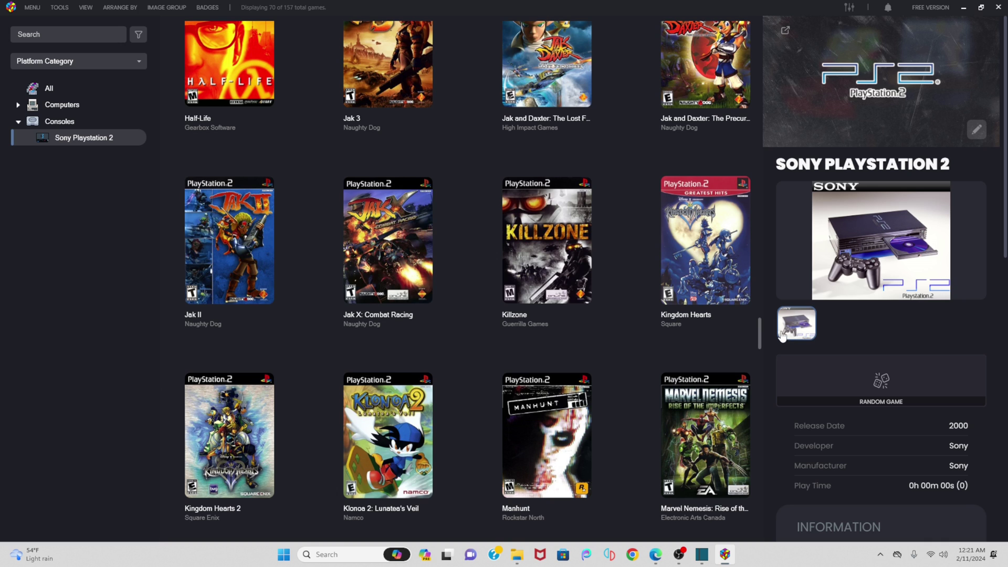
# Step: Select Killzone and examine its game information, description and related games
pyautogui.click(542, 267)
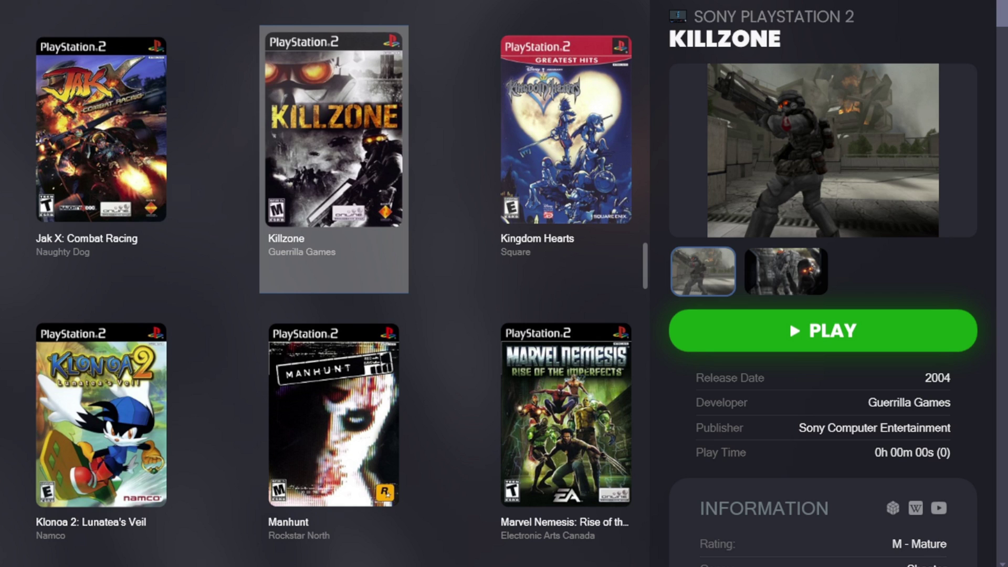
pyautogui.scroll(-5, 1006, 36)
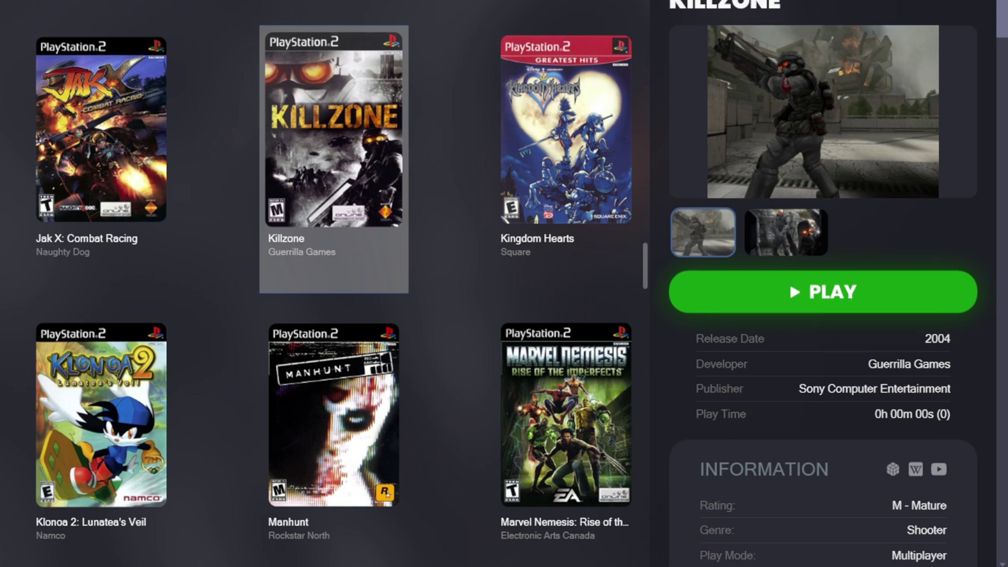
pyautogui.scroll(-3, 1006, 36)
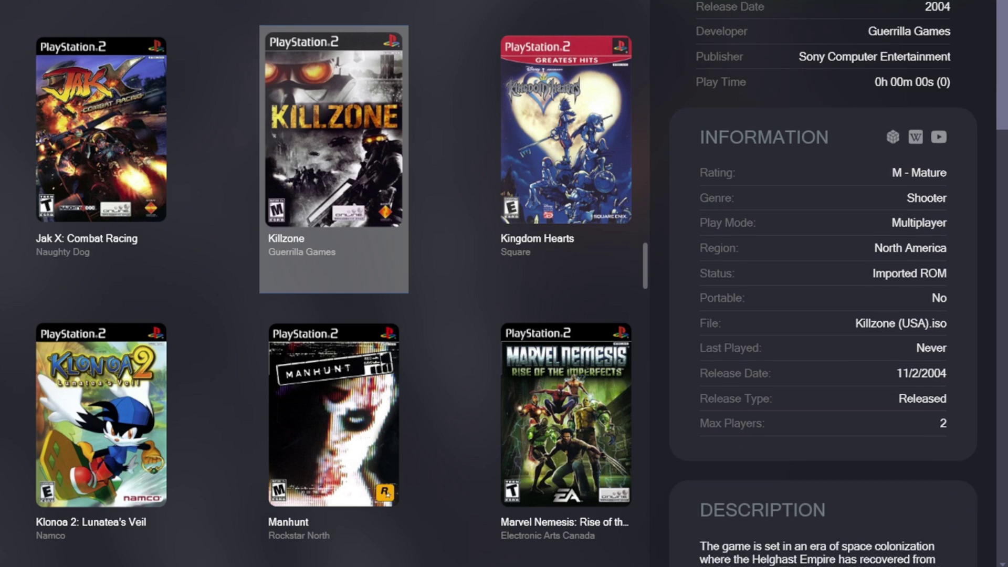
pyautogui.scroll(-3, 838, 274)
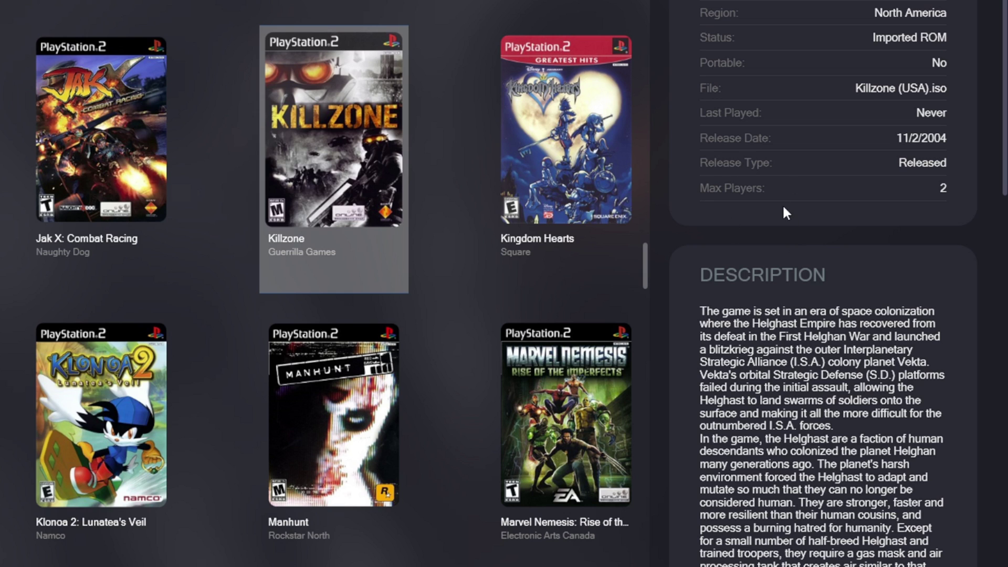
pyautogui.scroll(-8, 1003, 157)
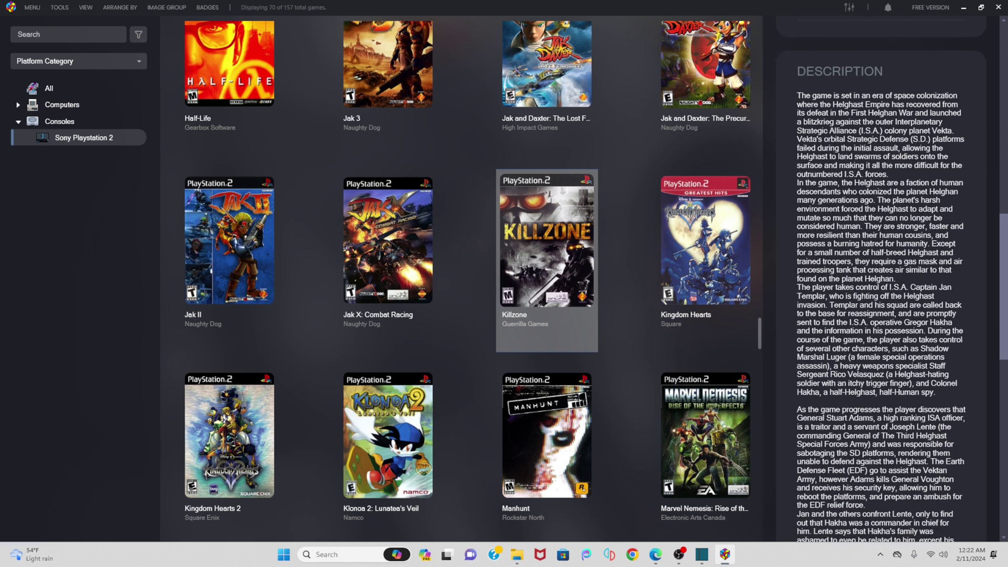
pyautogui.scroll(-10, 882, 278)
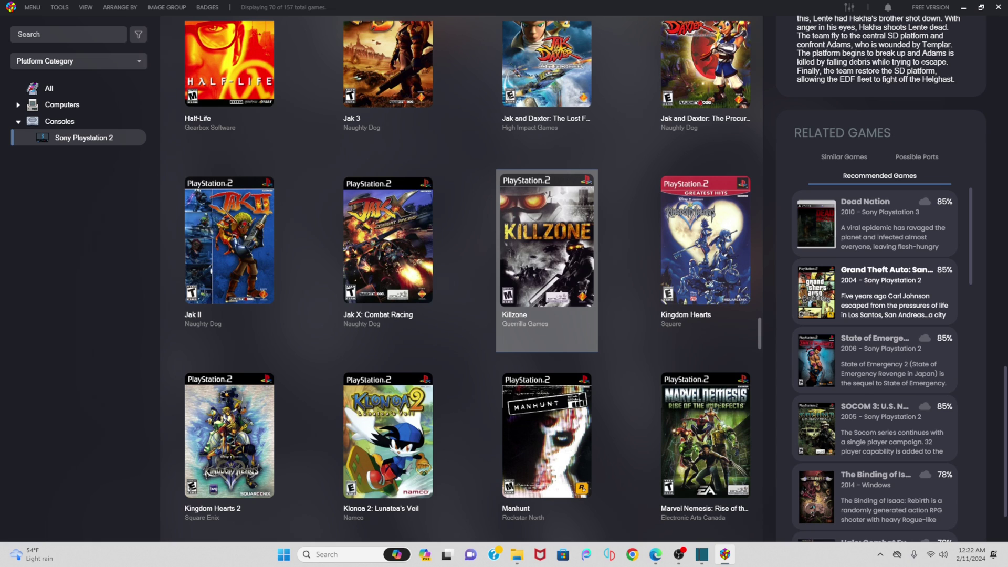
pyautogui.moveTo(970, 241)
pyautogui.mouseDown()
pyautogui.moveTo(975, 356)
pyautogui.moveTo(959, 225)
pyautogui.mouseUp()
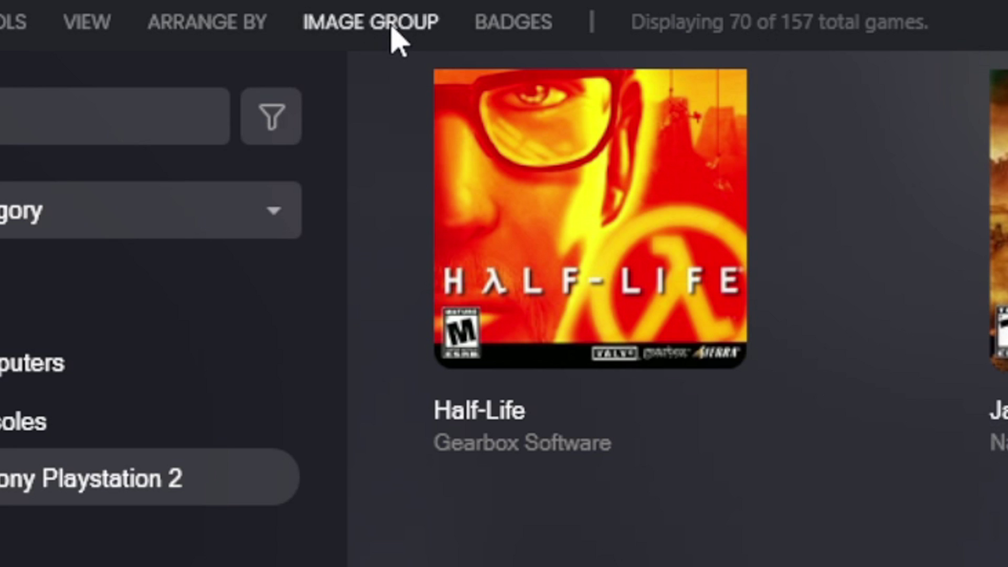
# Step: Switch the image group to Clear Logos and look through the Playstation 2 games in that style
pyautogui.click(393, 27)
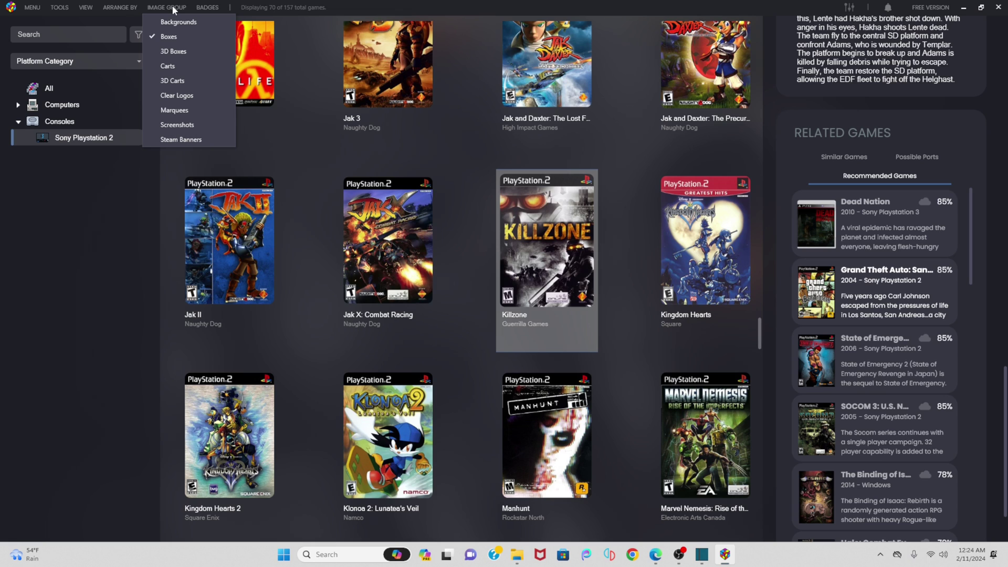
pyautogui.click(164, 97)
pyautogui.scroll(-4, 398, 122)
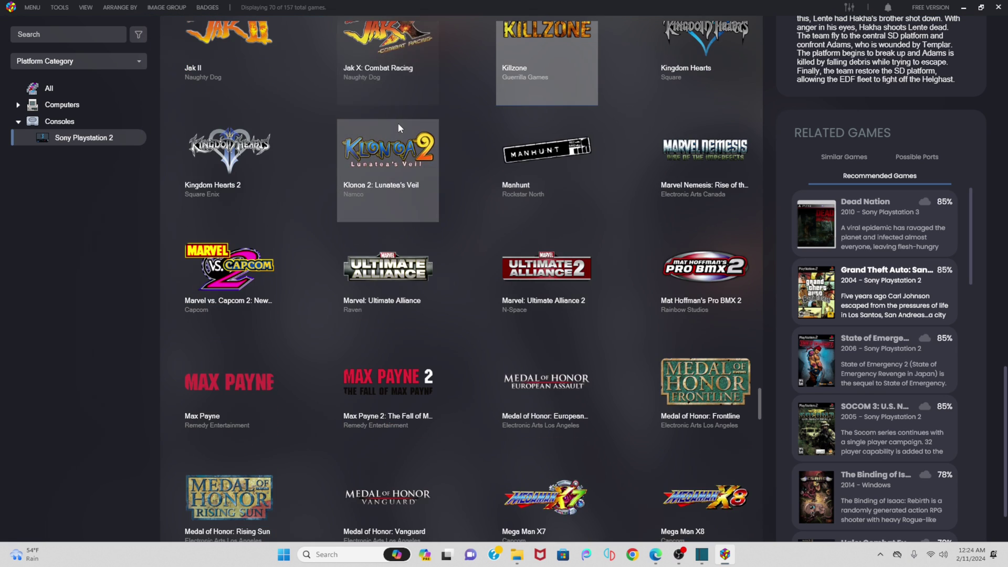
pyautogui.scroll(-5, 638, 217)
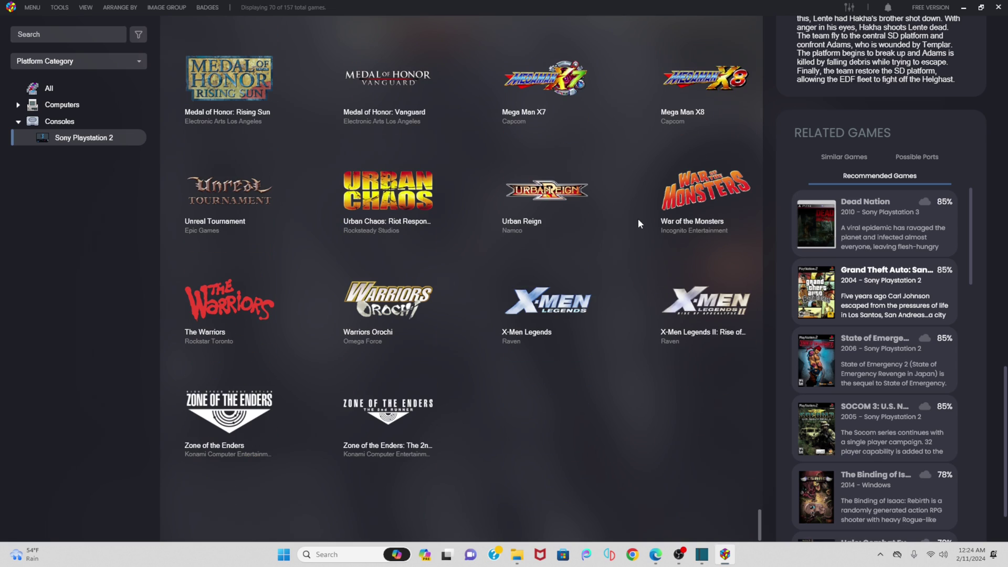
pyautogui.scroll(3, 644, 250)
pyautogui.scroll(5, 644, 250)
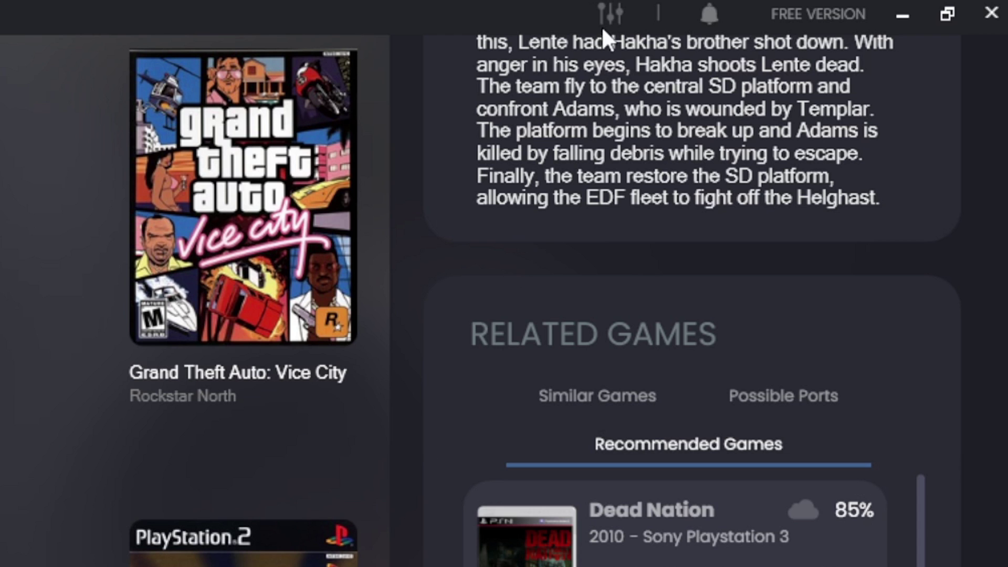
# Step: Enlarge the game cover images so that three games fit in each row
pyautogui.click(615, 17)
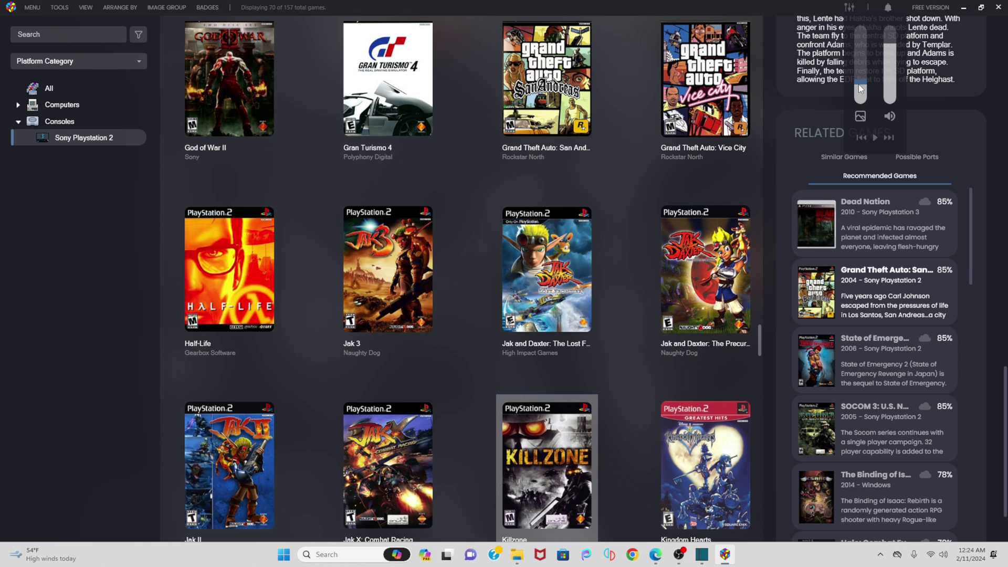
pyautogui.moveTo(858, 84)
pyautogui.mouseDown()
pyautogui.moveTo(859, 50)
pyautogui.moveTo(862, 102)
pyautogui.moveTo(863, 77)
pyautogui.mouseUp()
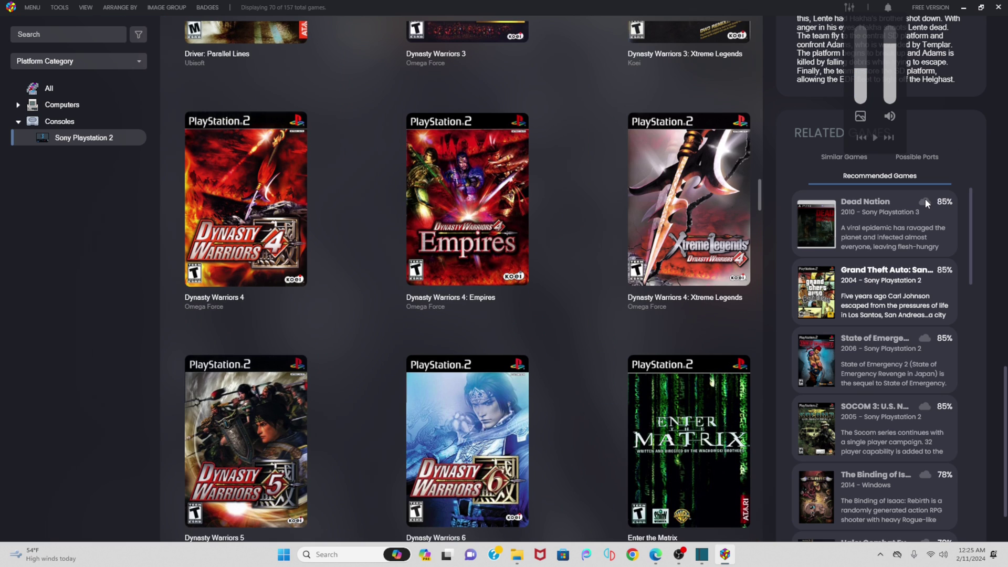
# Step: Select Dynasty Warriors 4: Empires and launch the game
pyautogui.click(498, 204)
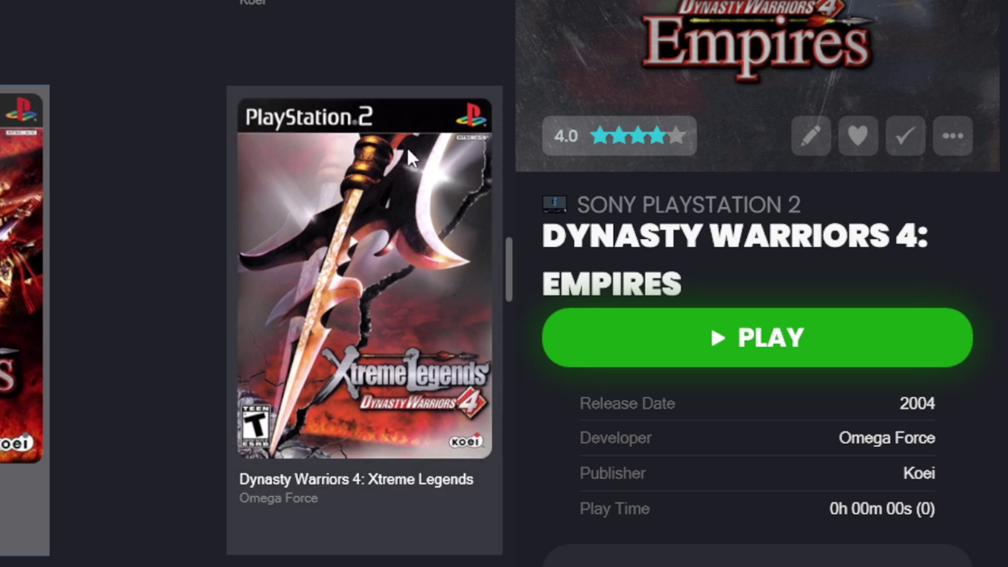
pyautogui.click(756, 341)
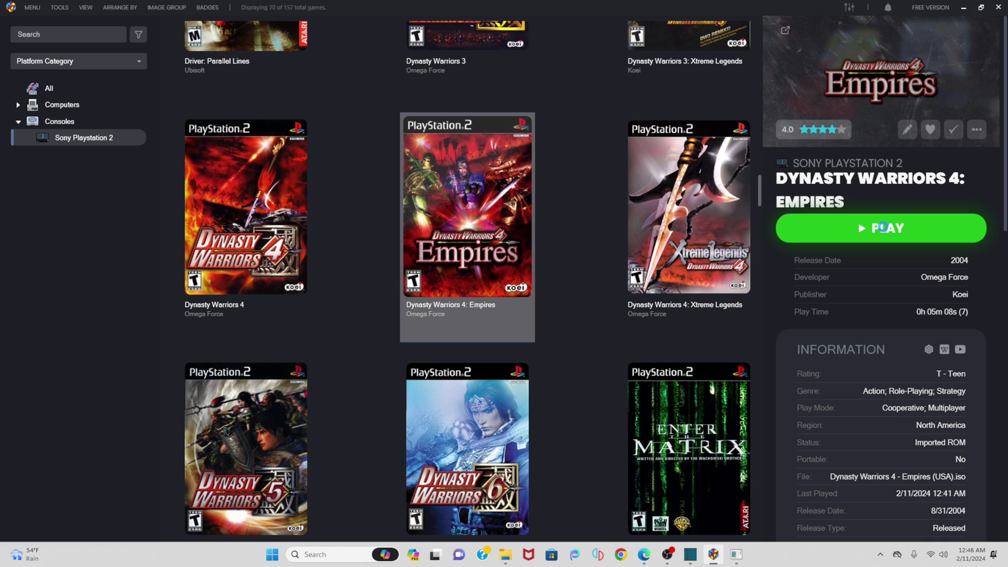